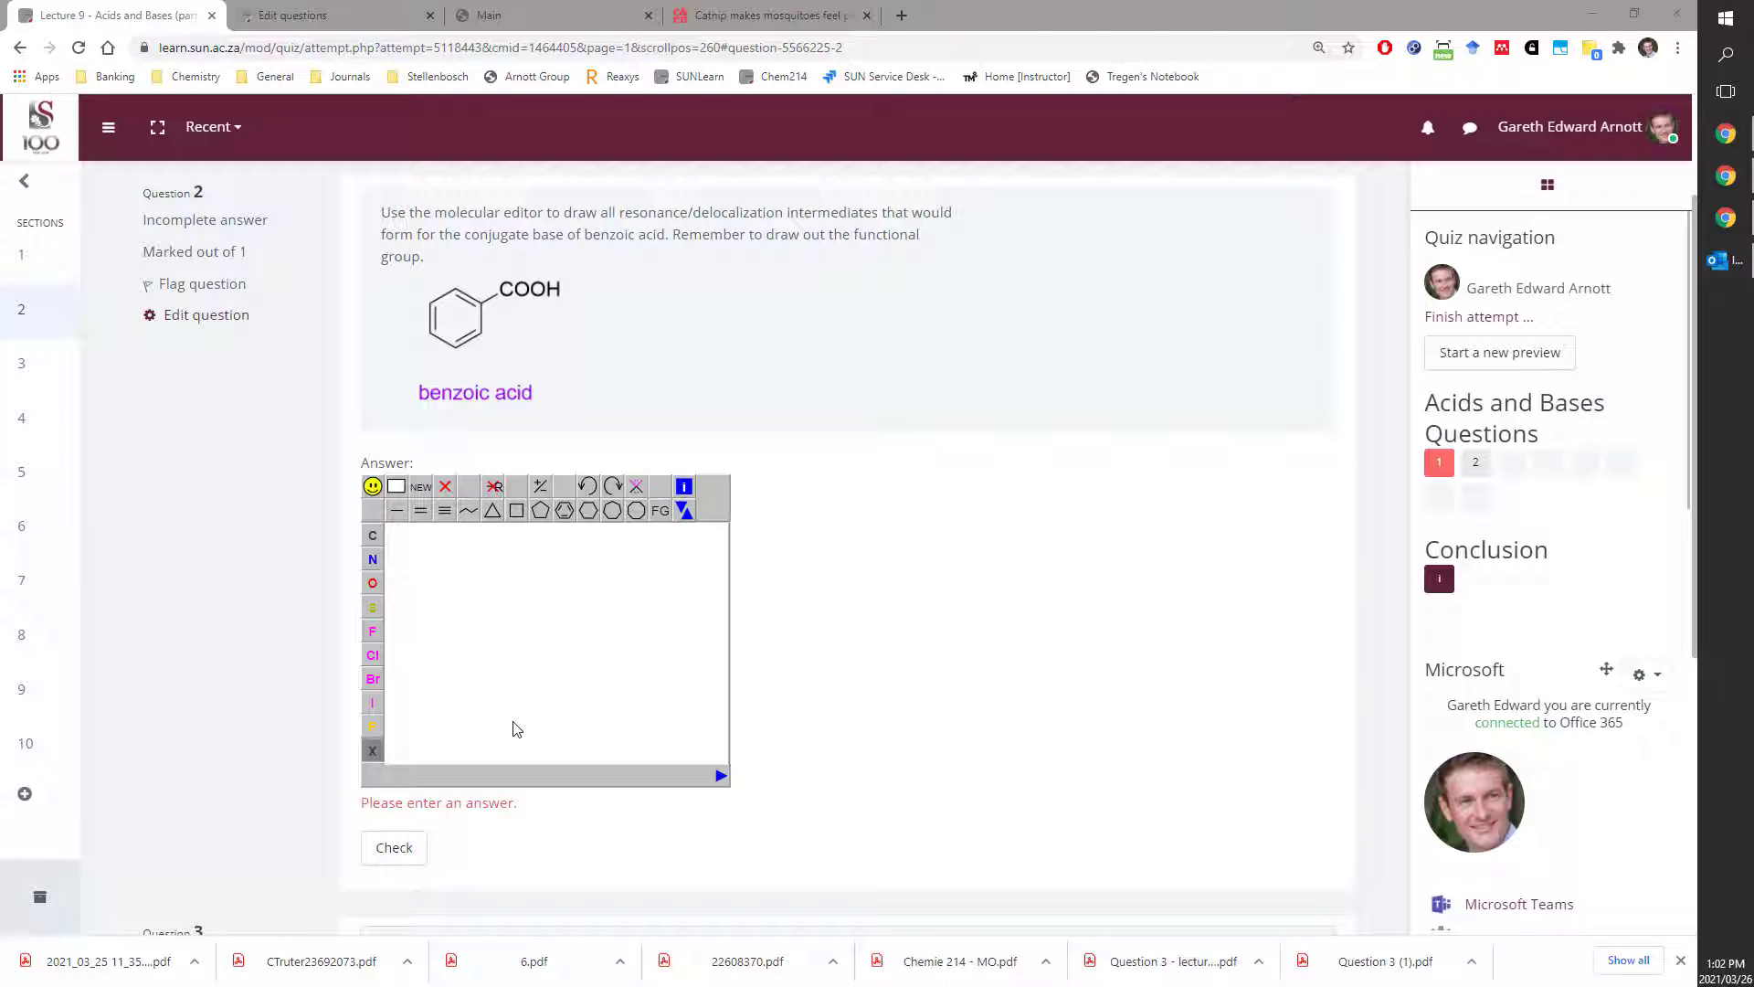
# Select fluorine, then open and close the nonstandard atom settings.
pyautogui.click(371, 631)
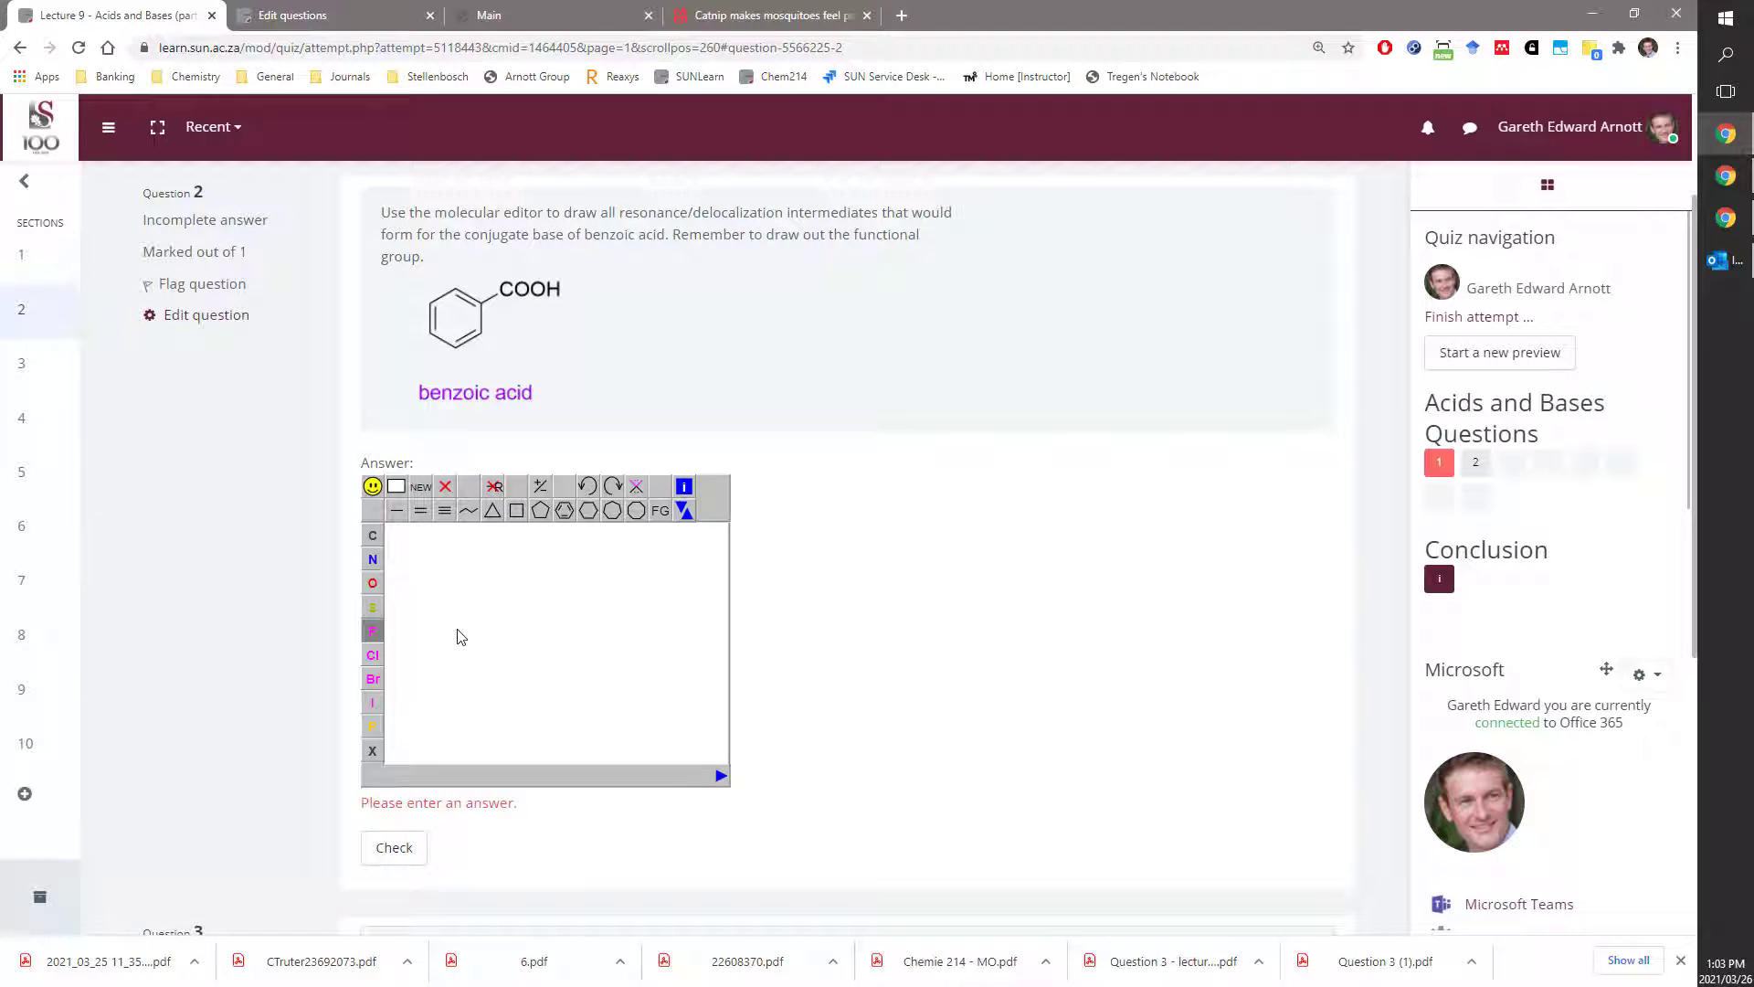
pyautogui.click(80, 47)
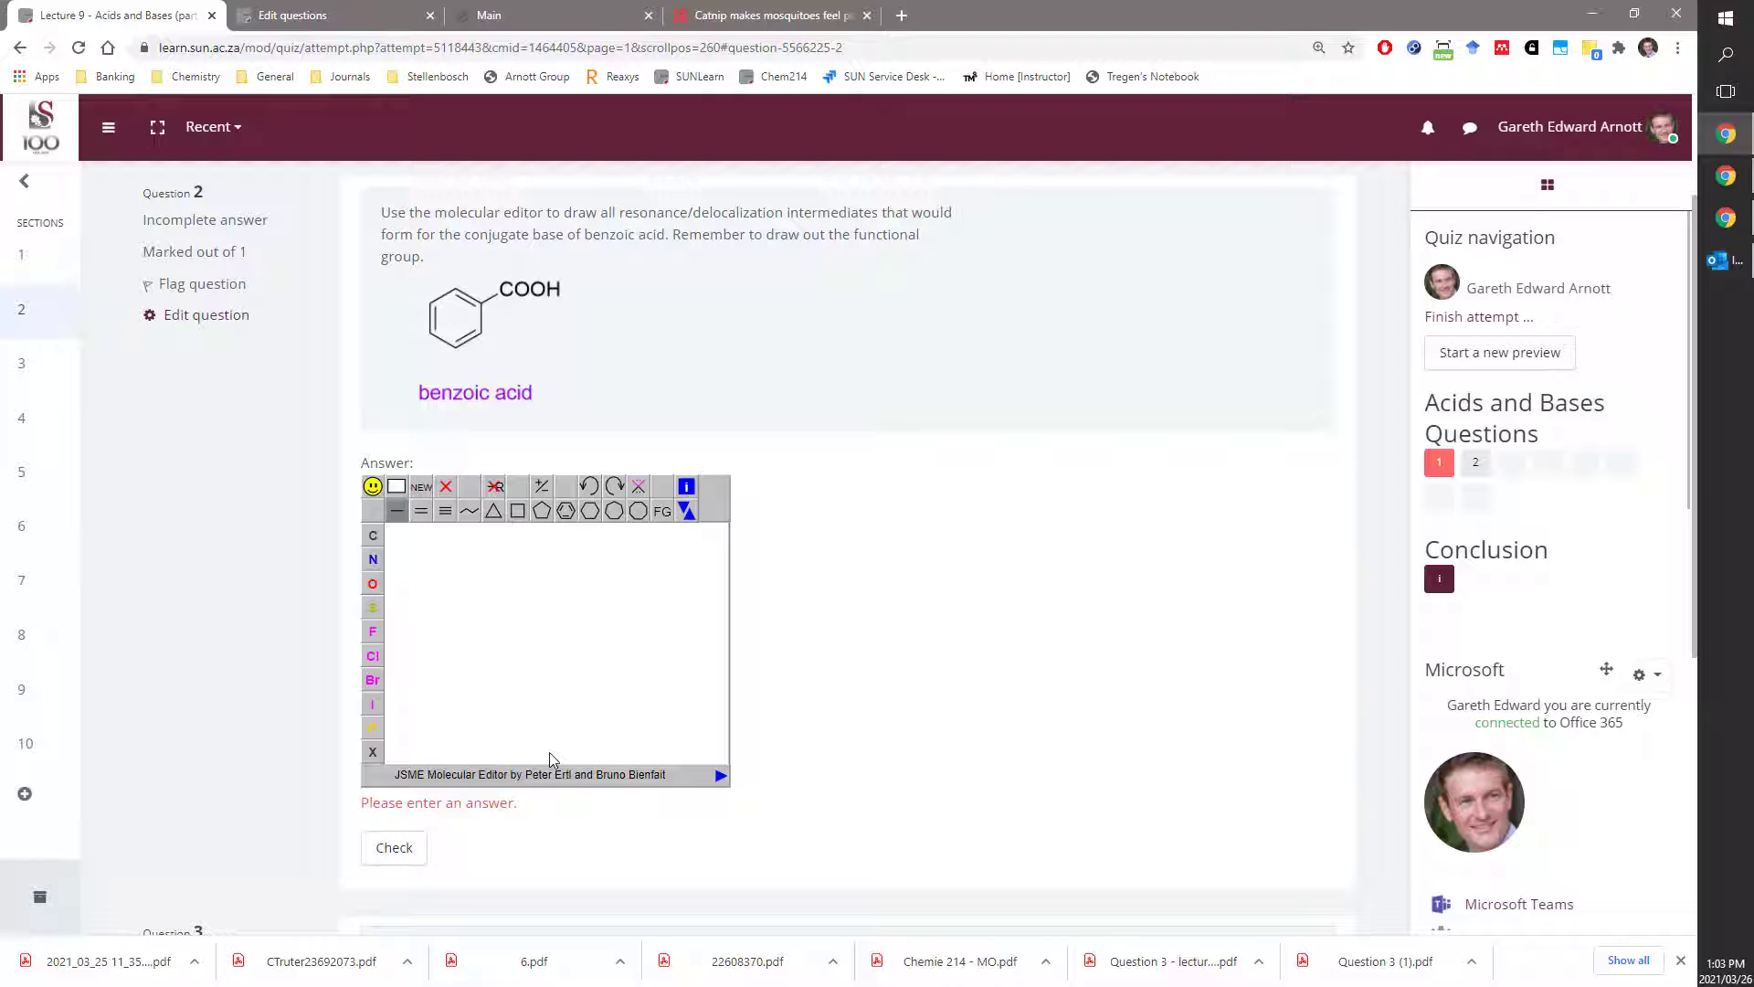
pyautogui.click(373, 753)
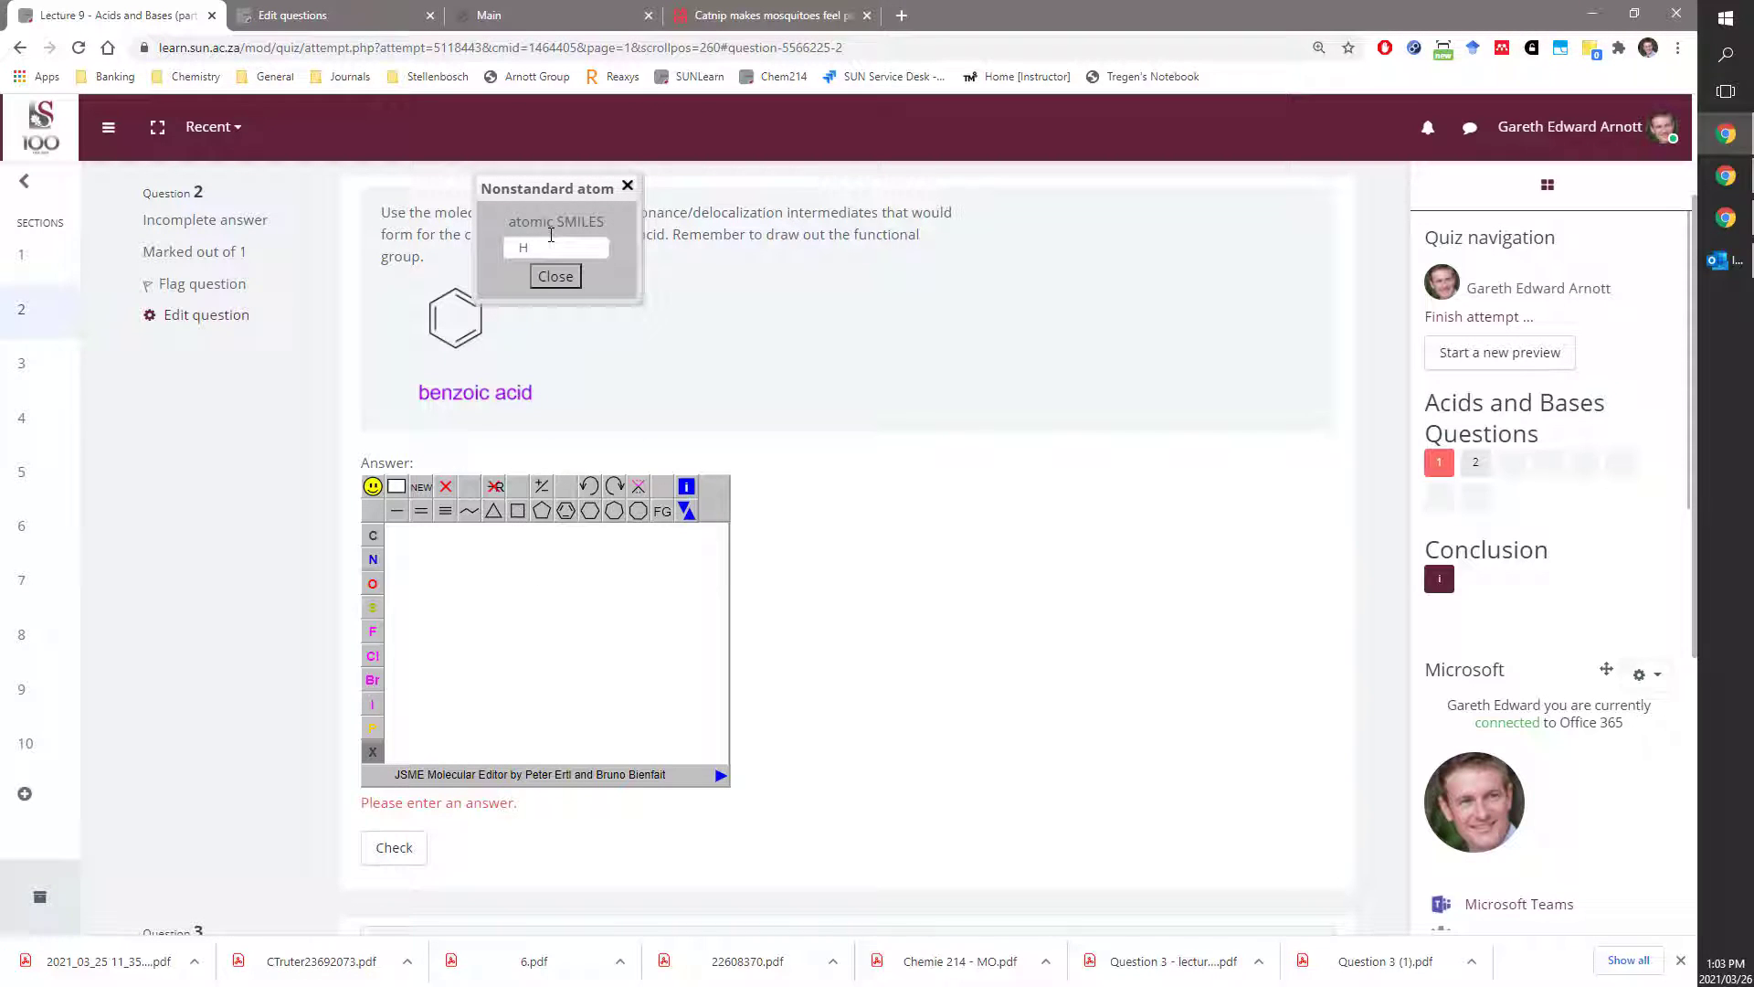
pyautogui.click(558, 280)
pyautogui.scroll(-1, 838, 435)
pyautogui.scroll(-1, 838, 435)
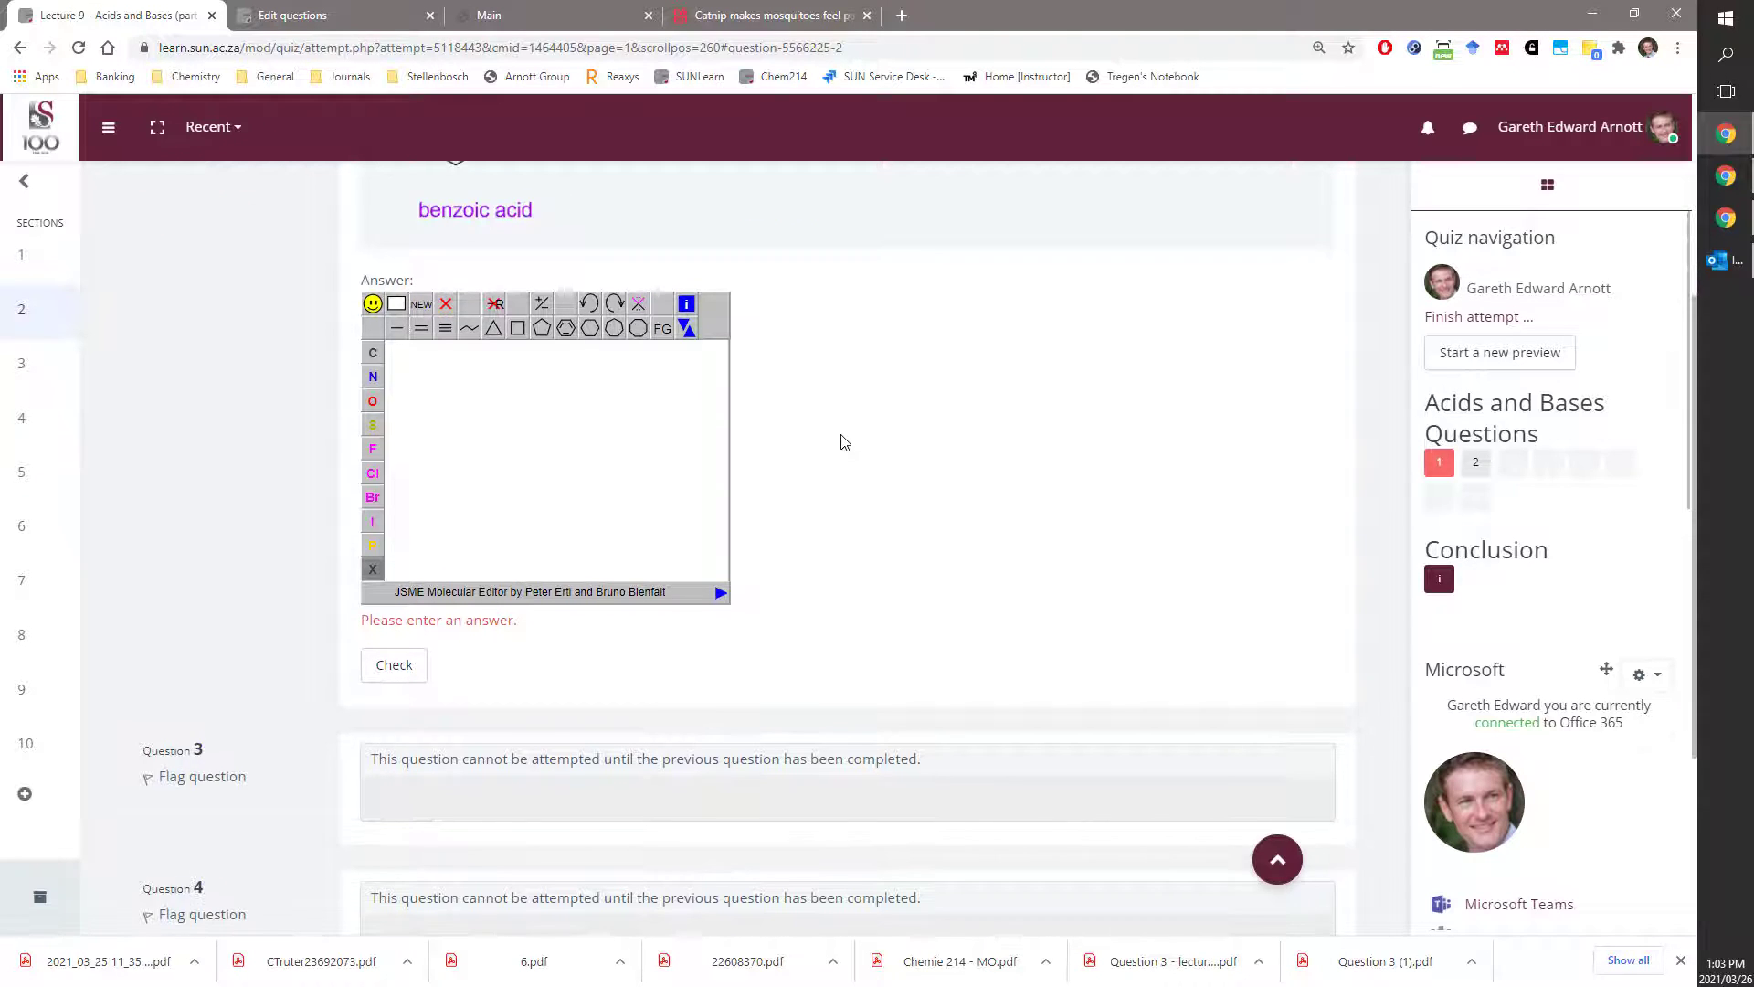
pyautogui.scroll(-1, 838, 434)
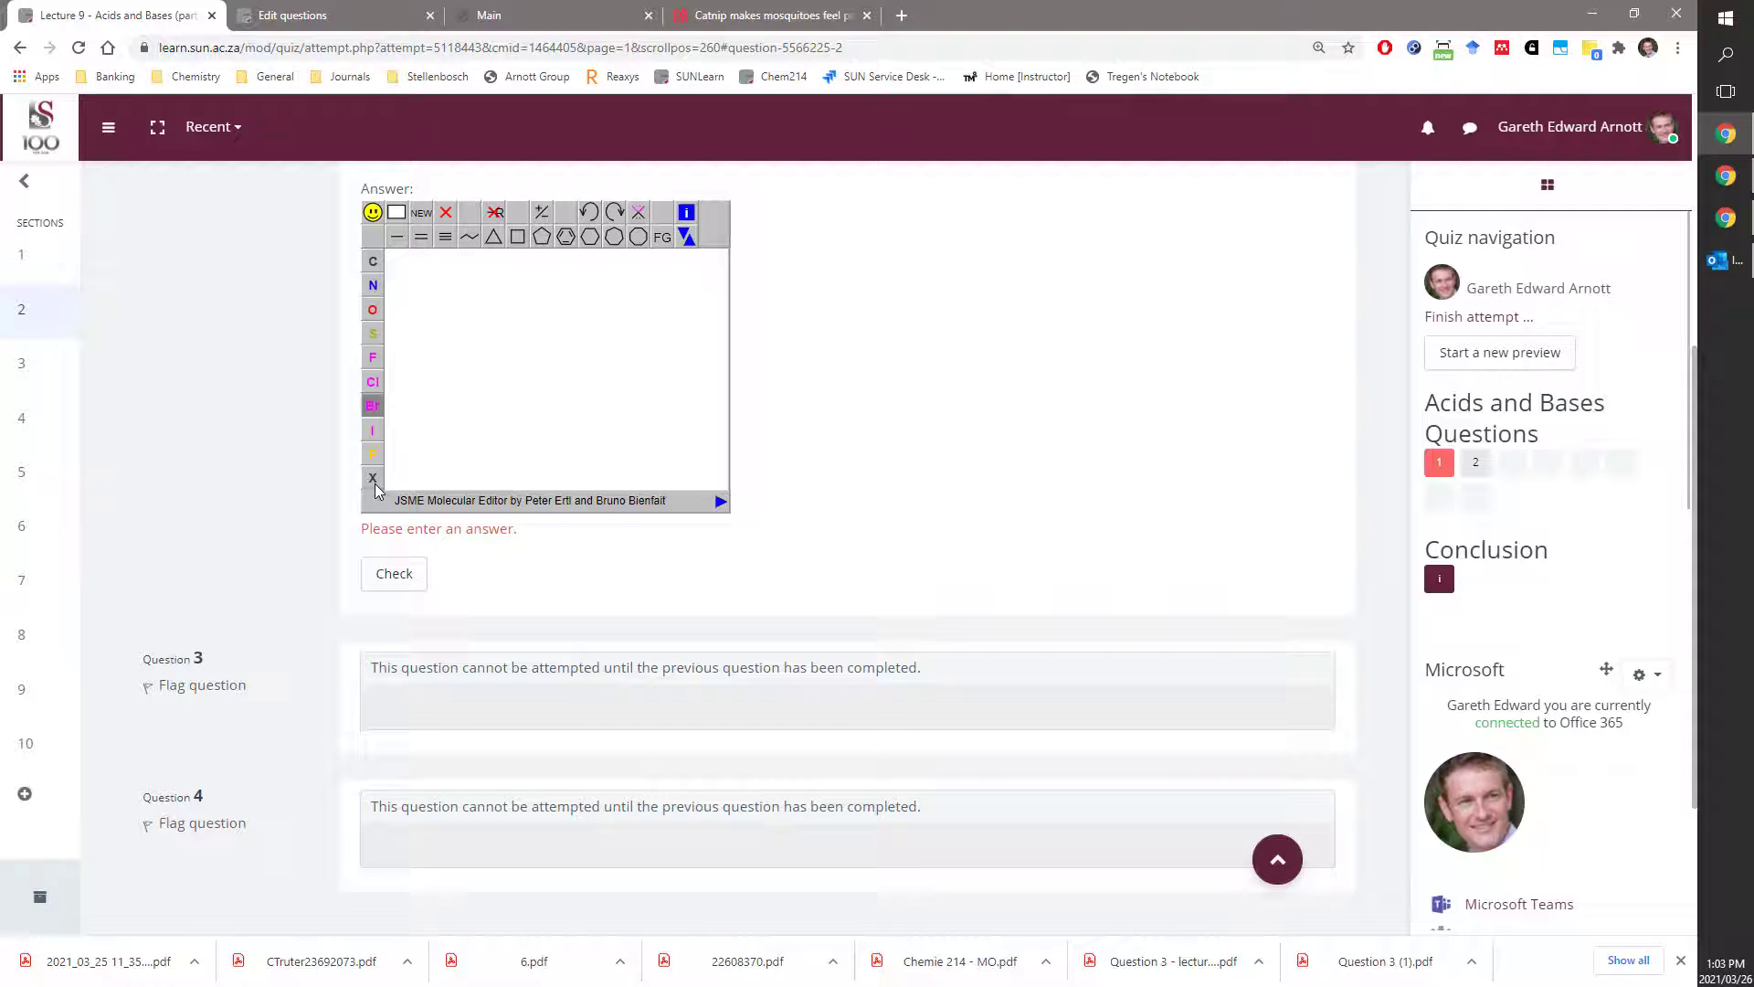
pyautogui.scroll(5, 886, 489)
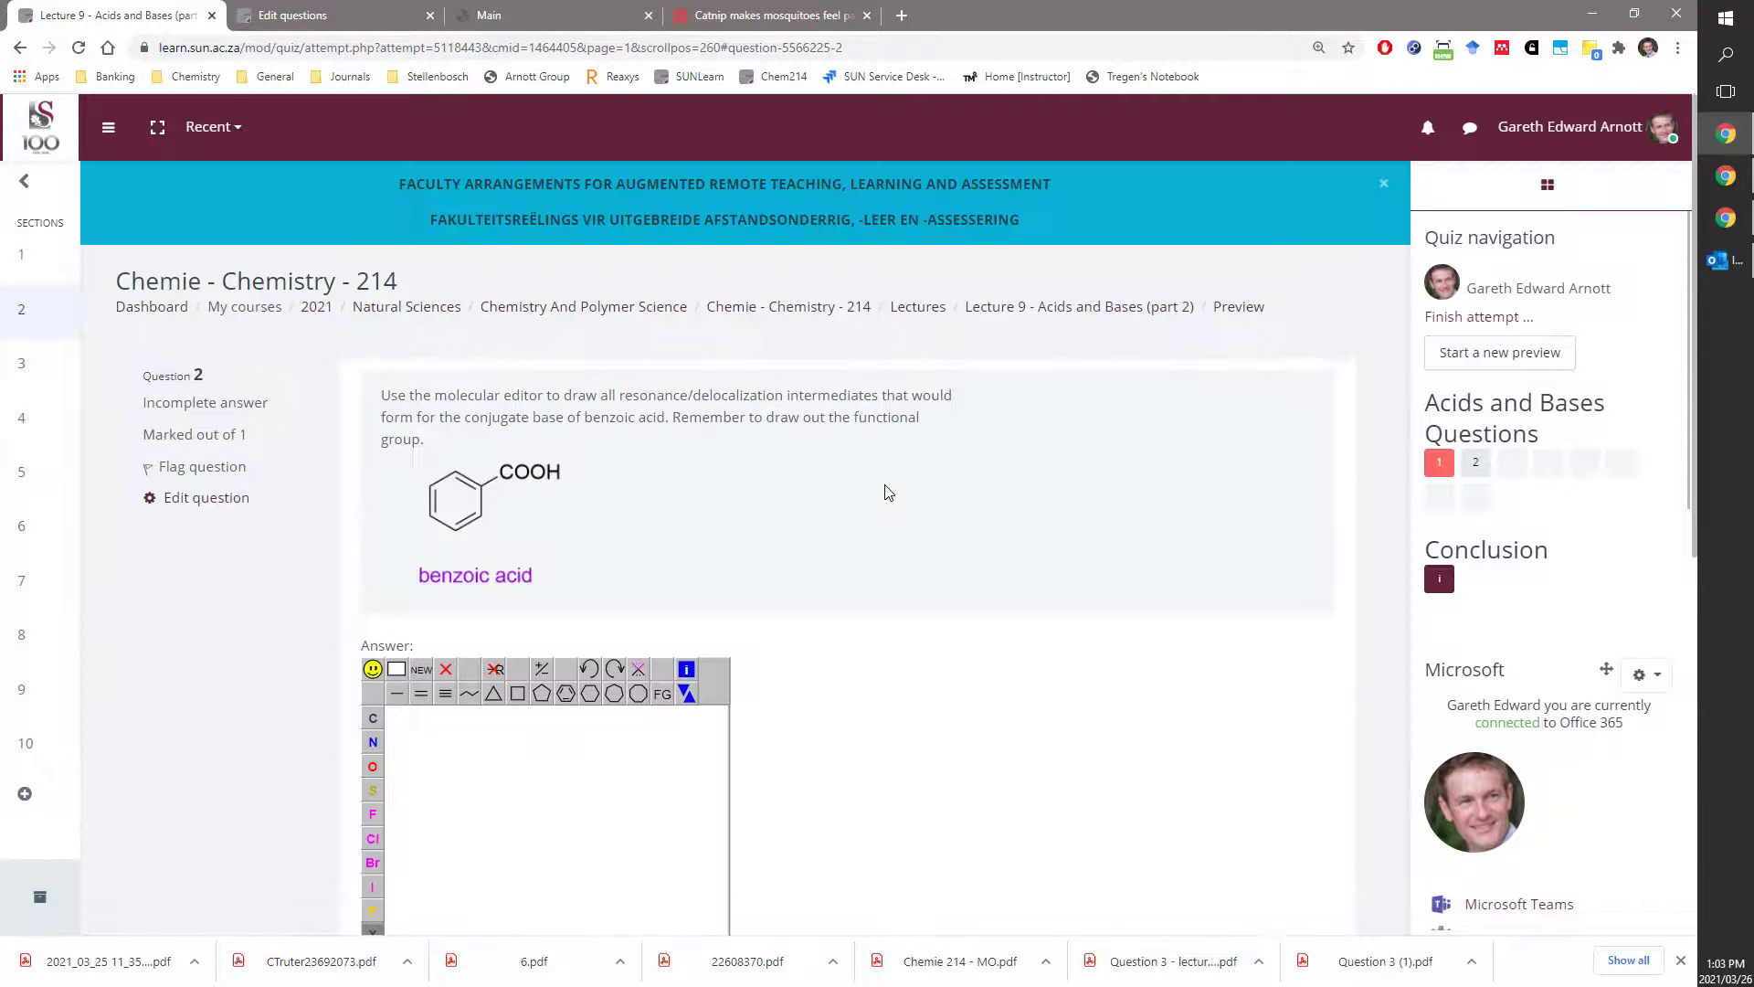
pyautogui.scroll(-7, 887, 489)
pyautogui.scroll(5, 885, 495)
pyautogui.scroll(-2, 885, 494)
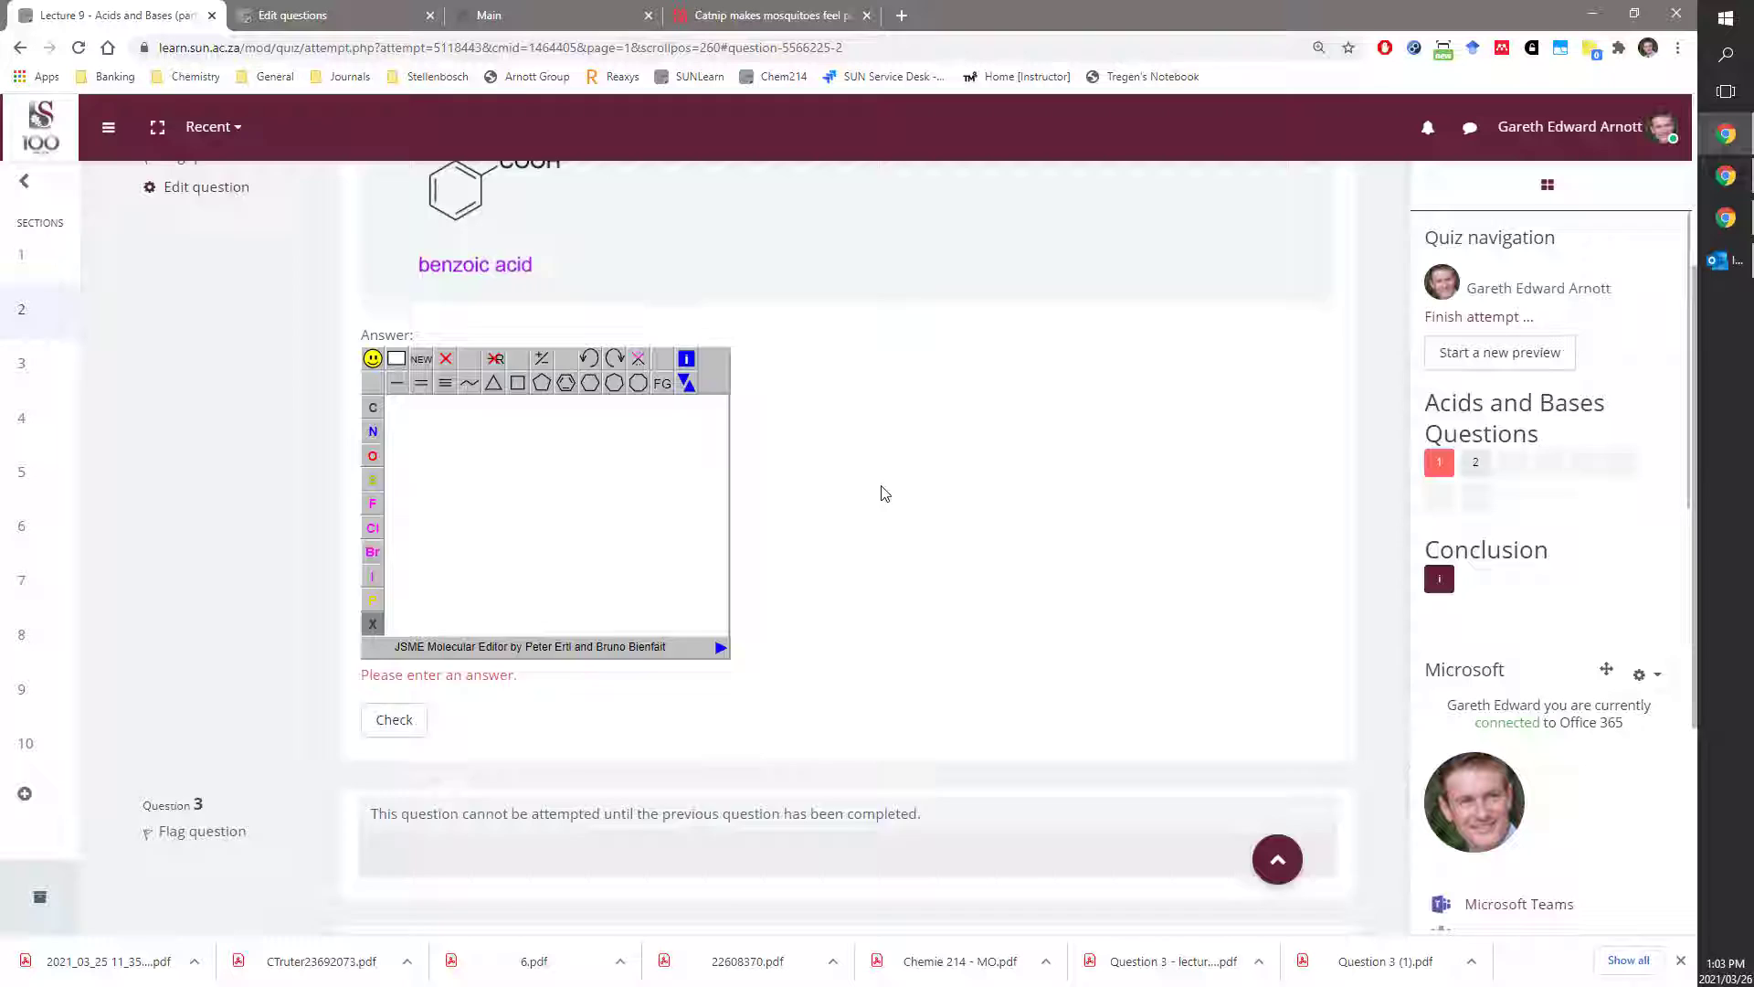
pyautogui.scroll(-2, 883, 493)
pyautogui.scroll(2, 796, 548)
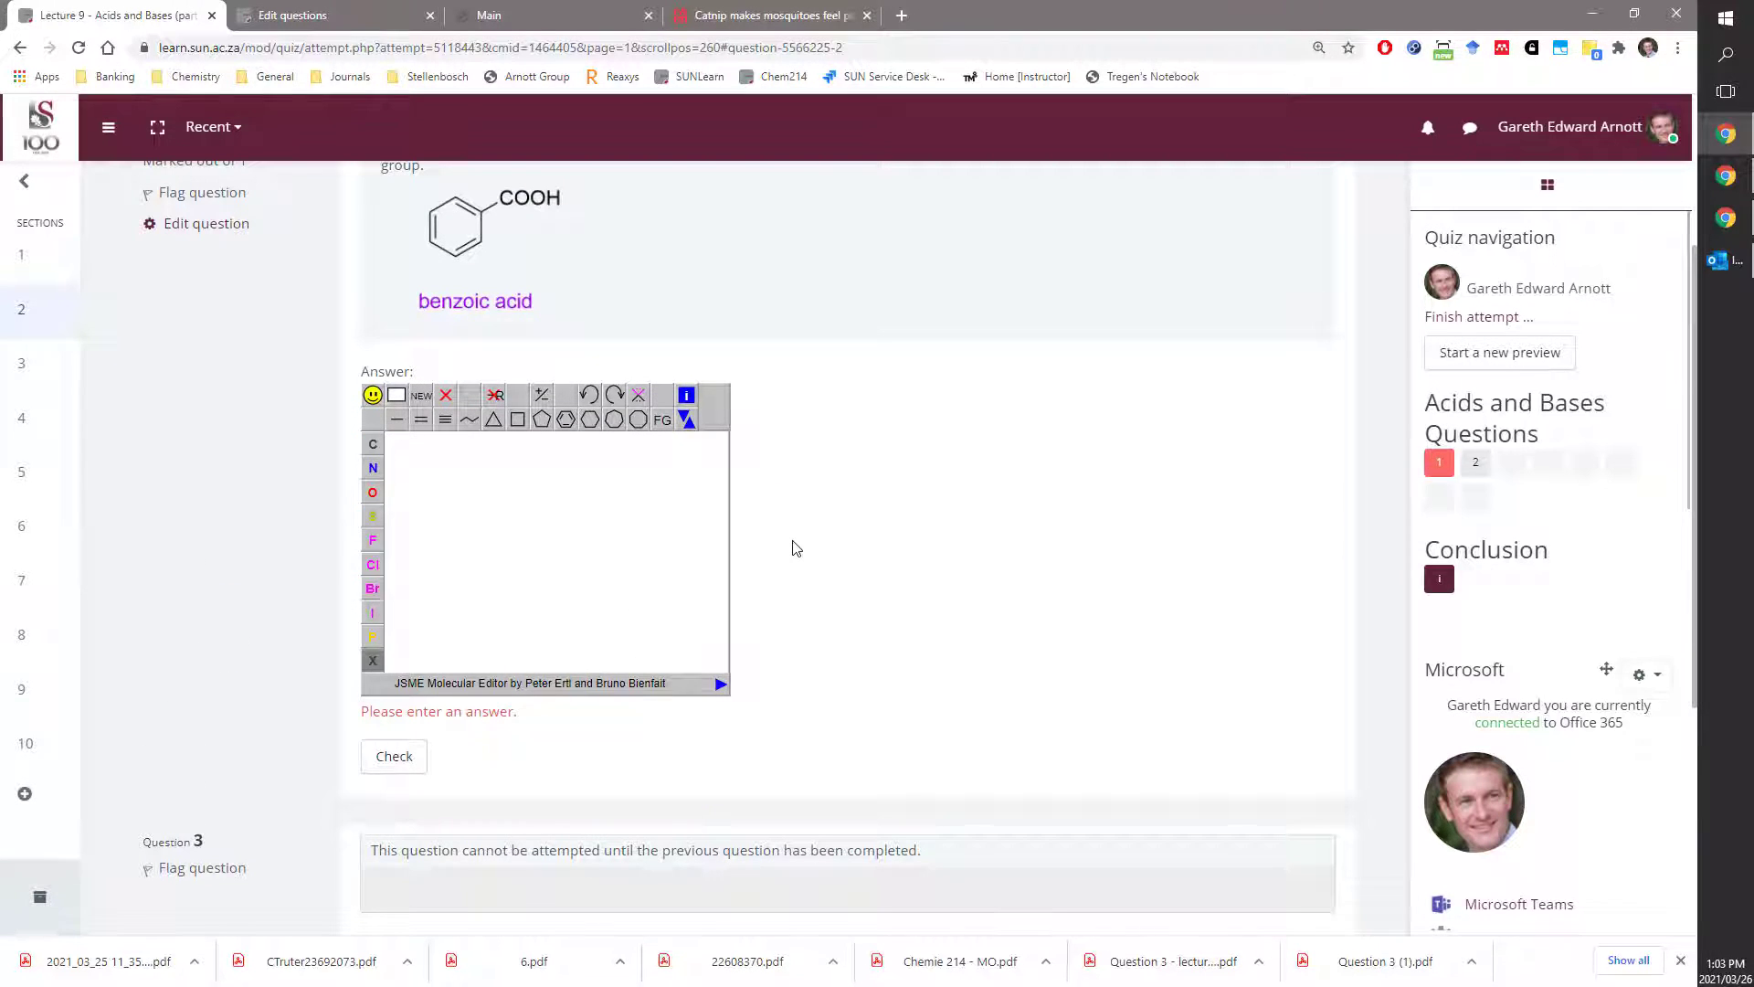
pyautogui.scroll(-1, 795, 546)
pyautogui.scroll(2, 830, 527)
pyautogui.scroll(-2, 831, 526)
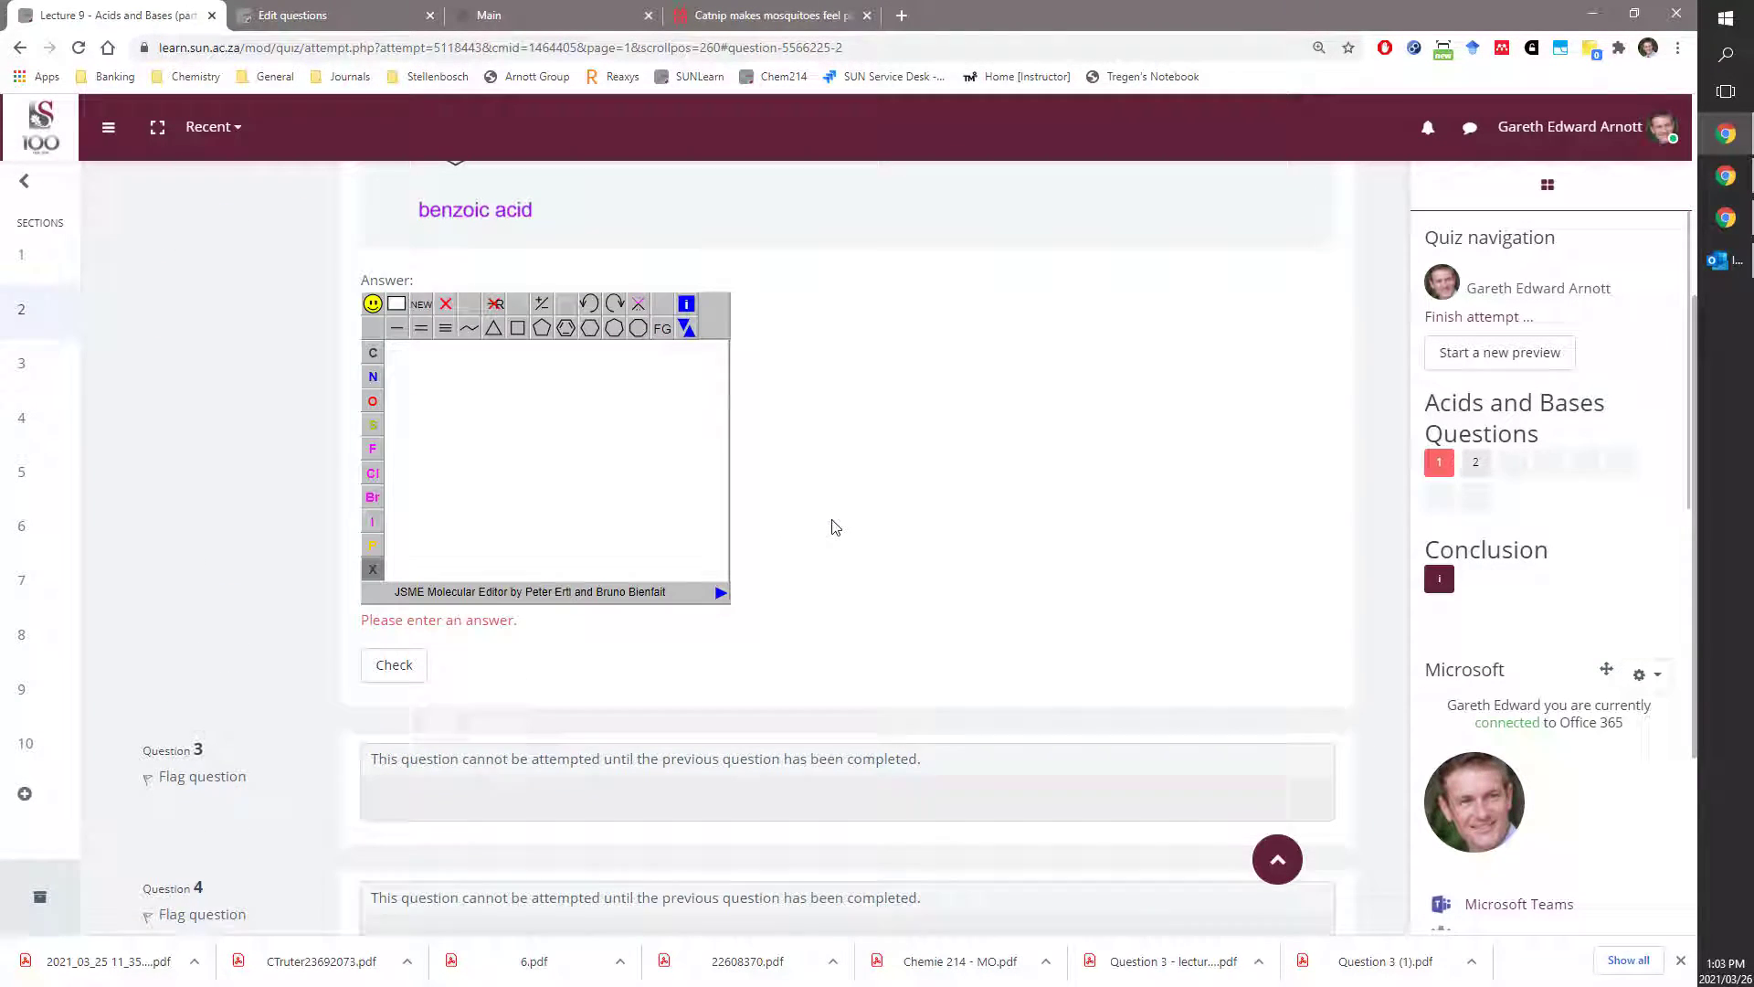
pyautogui.scroll(1, 832, 526)
pyautogui.scroll(1, 767, 562)
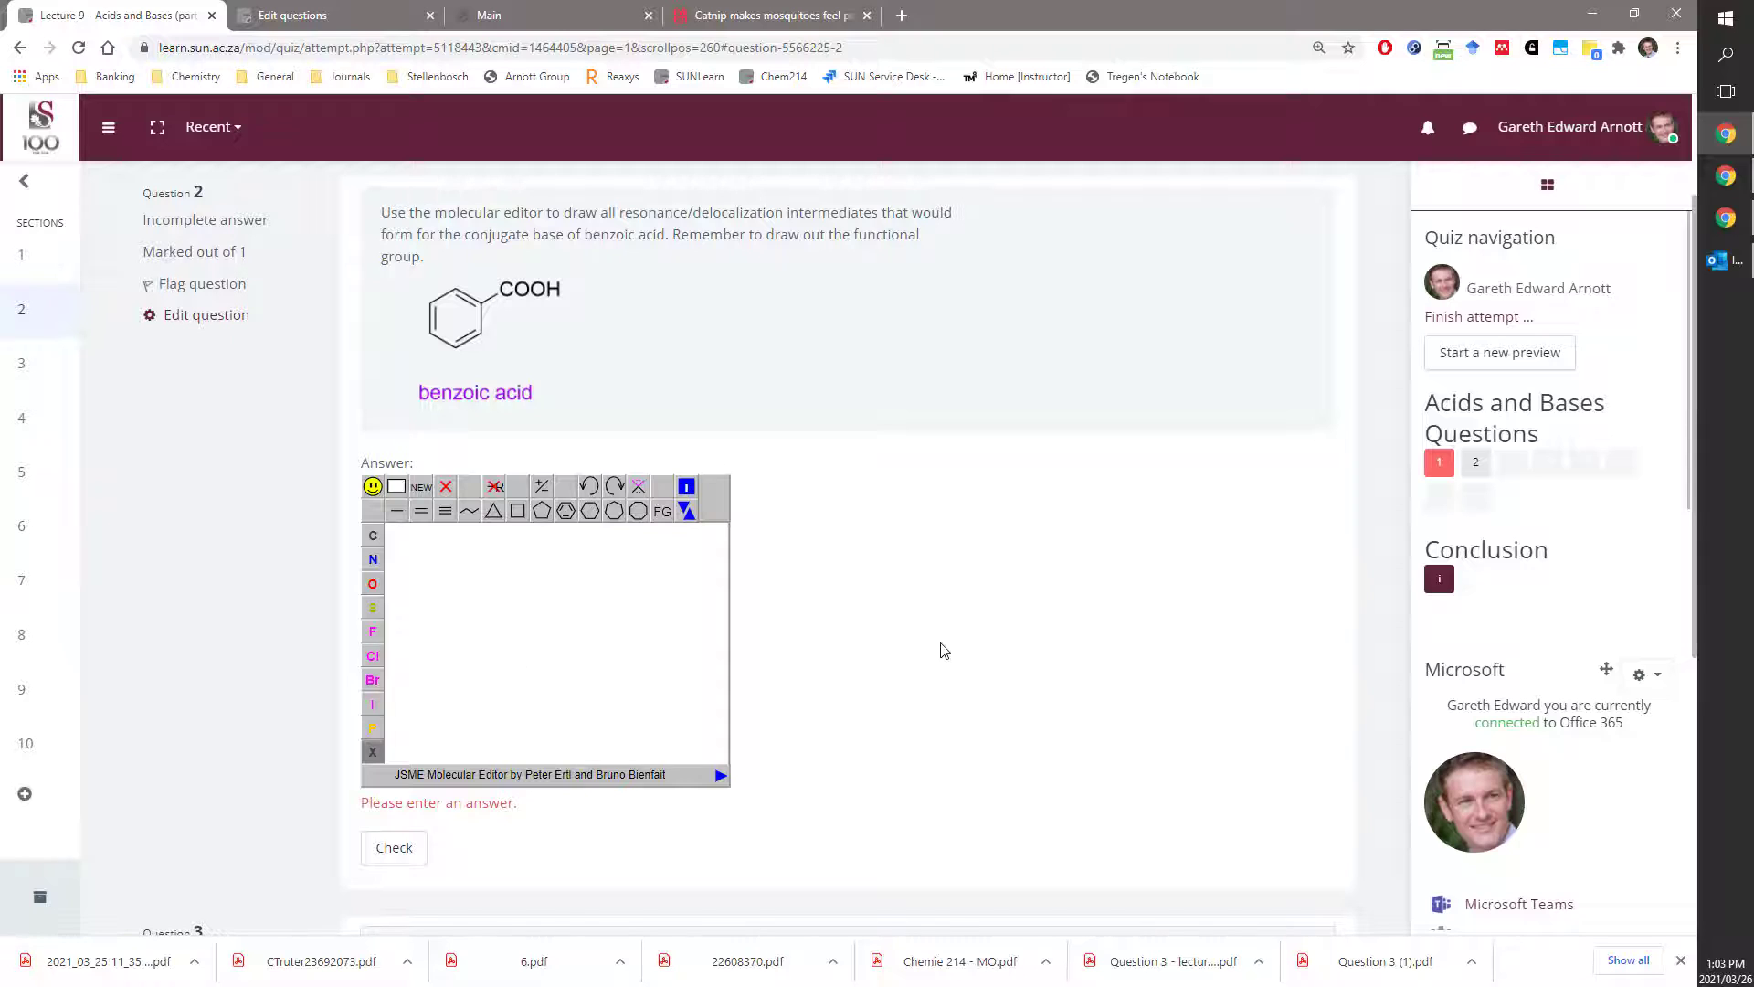
# Reselect fluorine and reopen the nonstandard atom settings, whose SMILES field shows H.
pyautogui.click(375, 634)
pyautogui.click(373, 756)
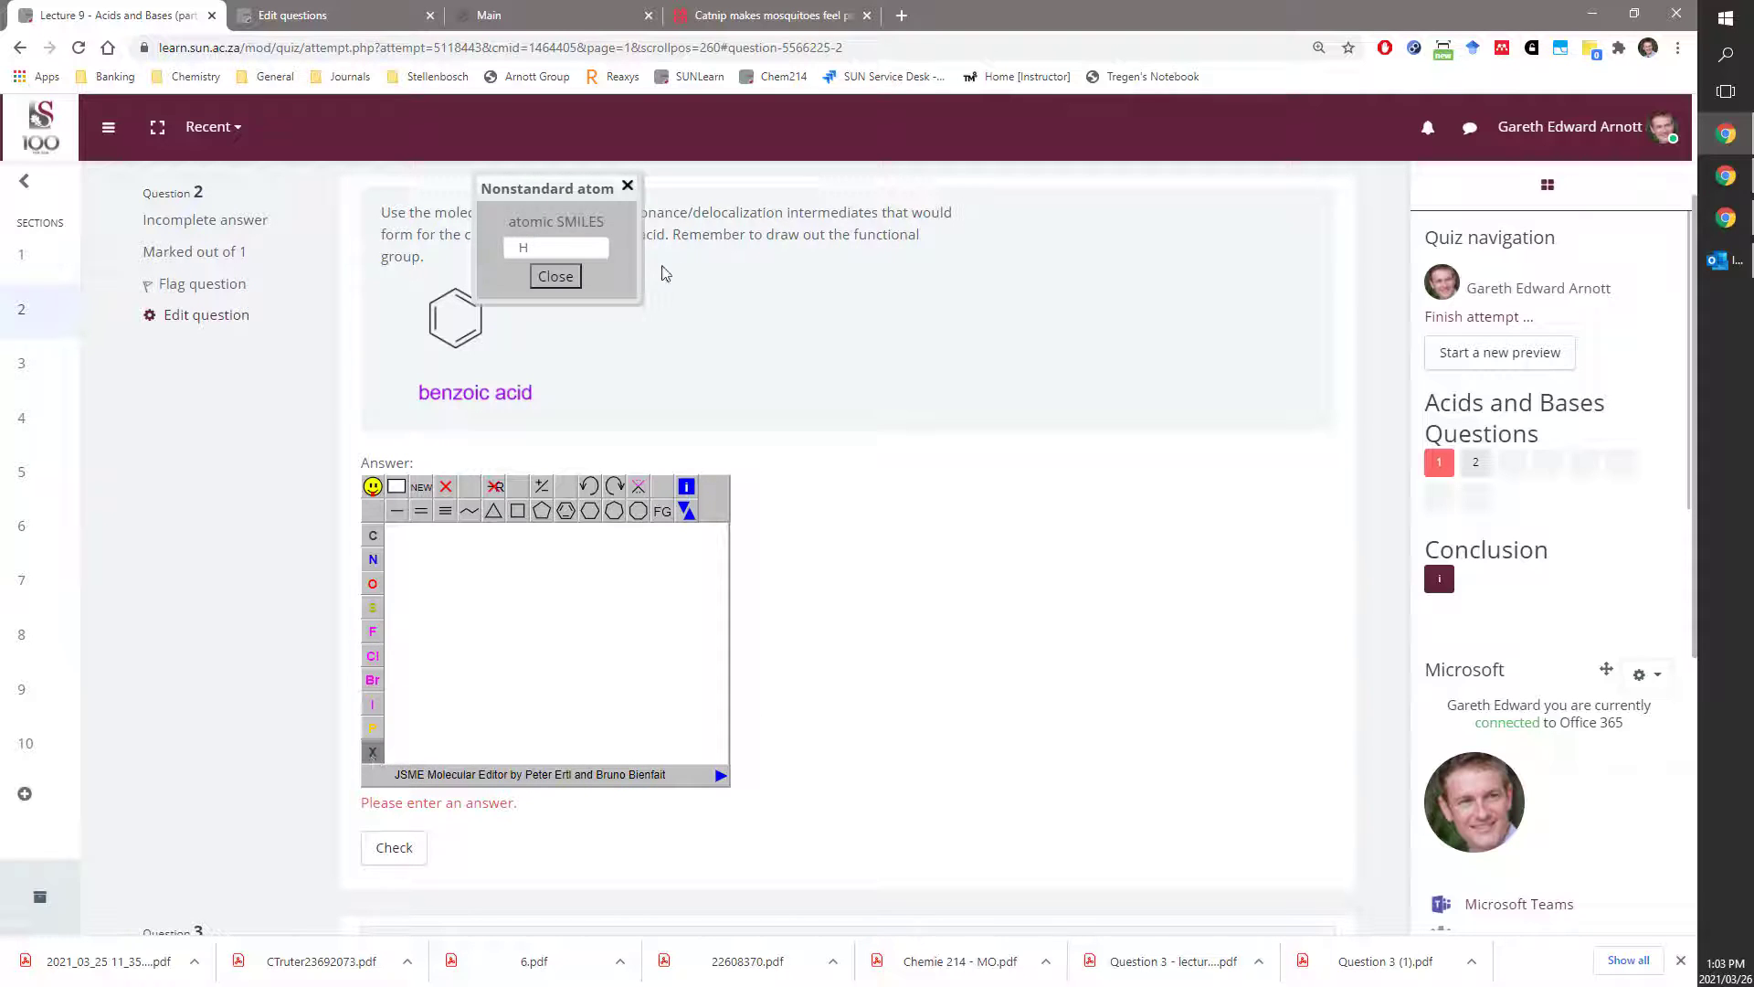
pyautogui.scroll(2, 897, 509)
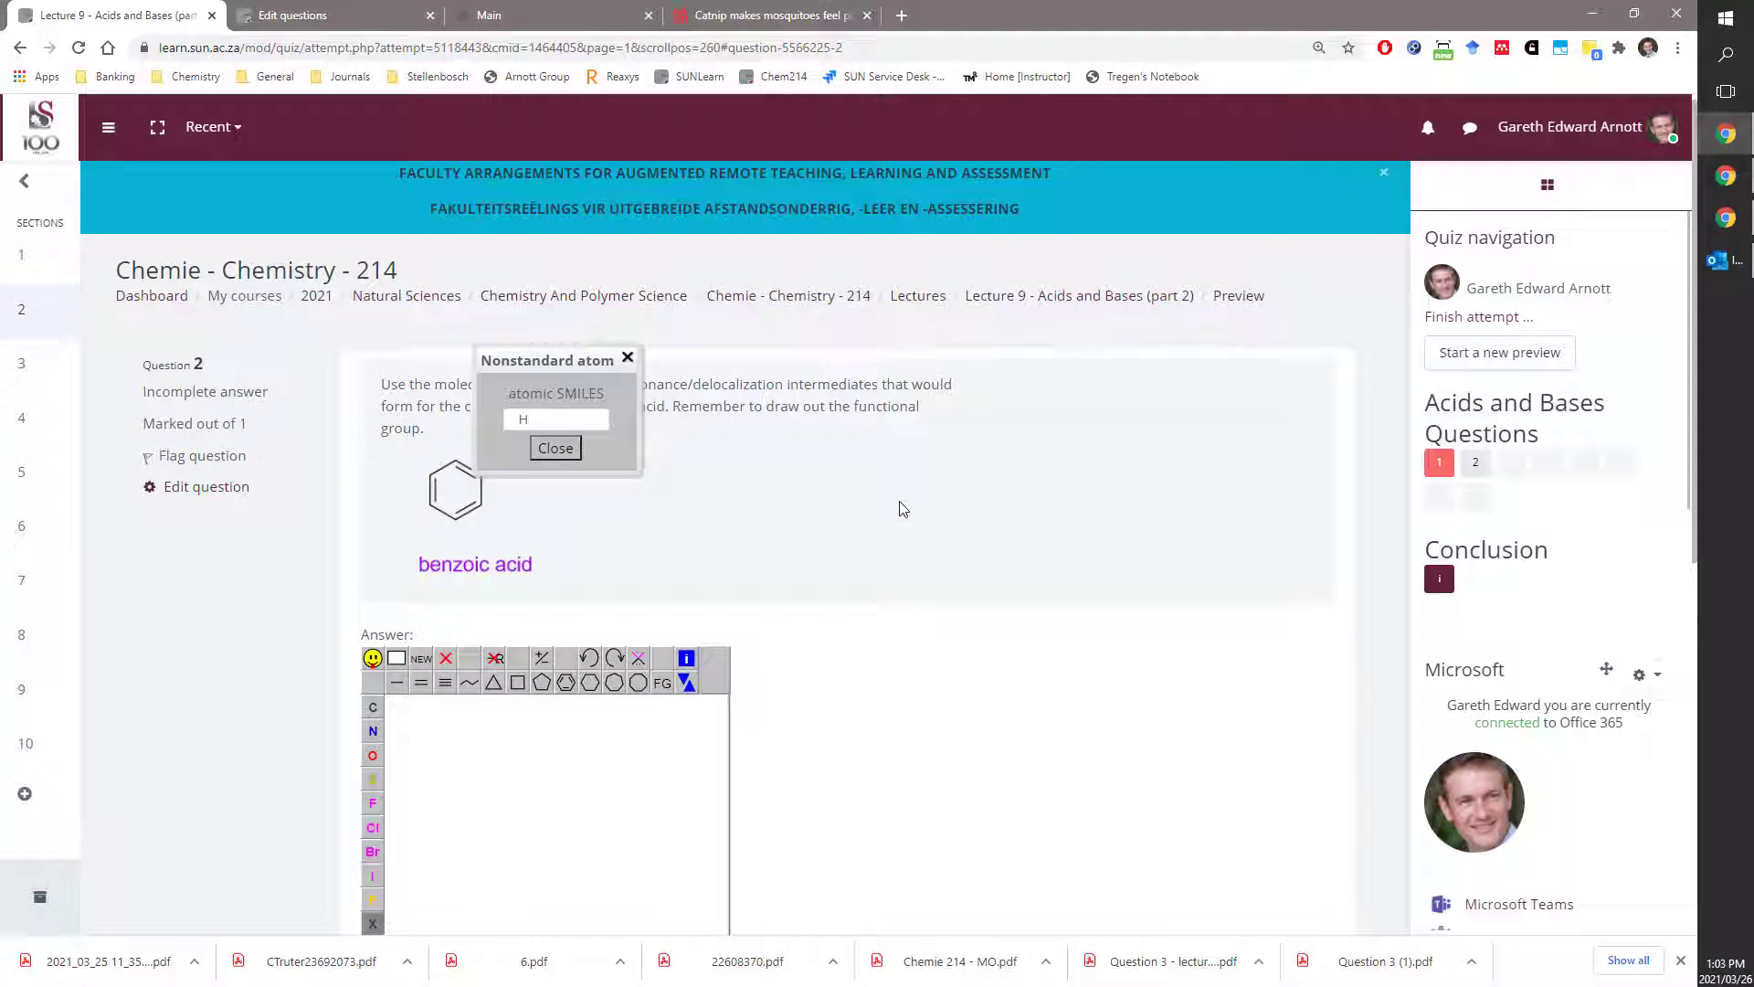
pyautogui.click(555, 459)
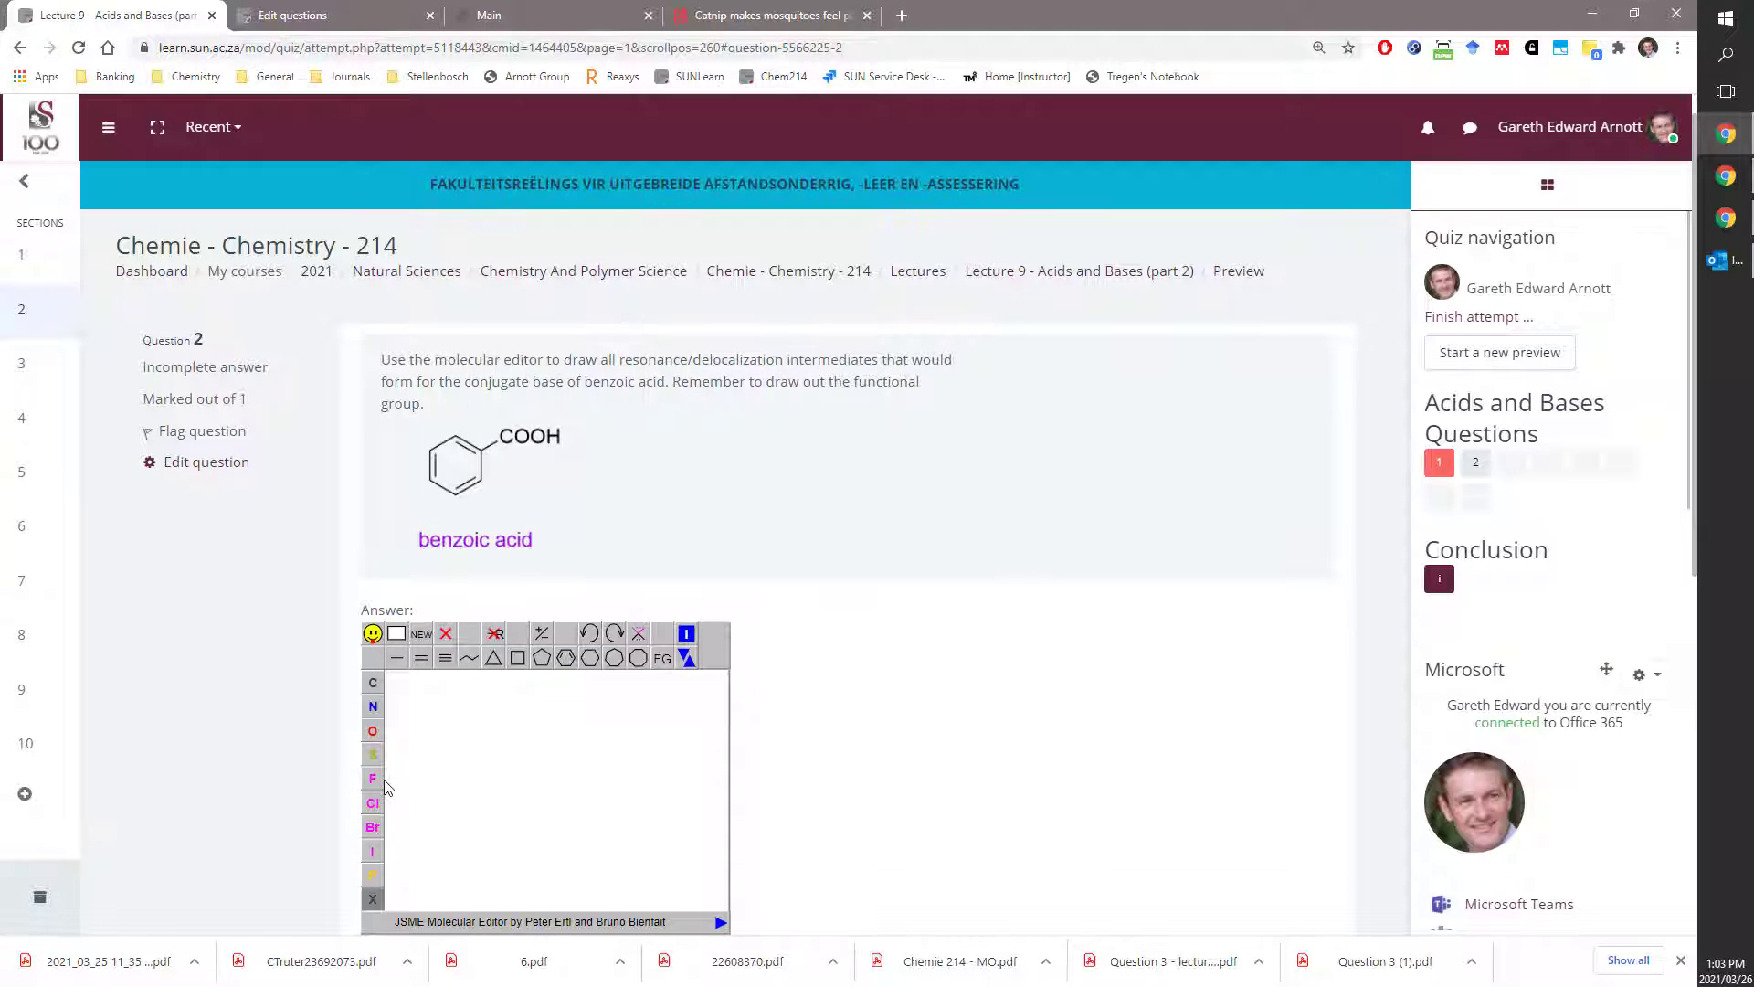
pyautogui.click(373, 898)
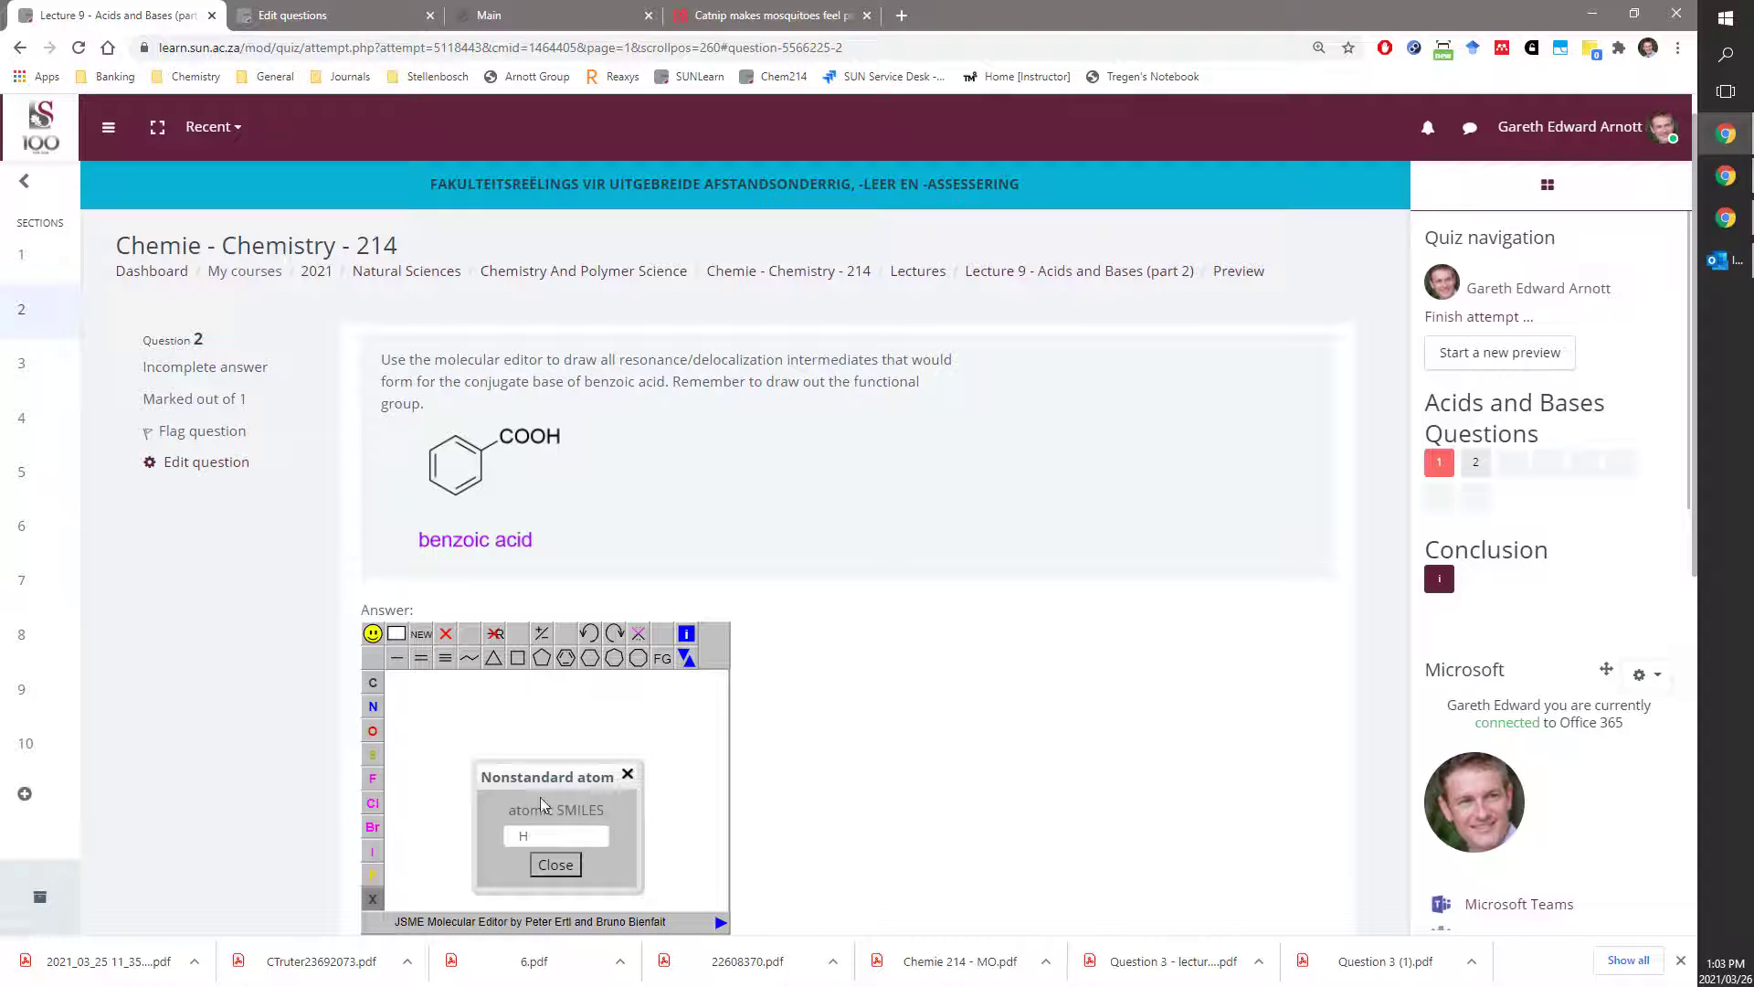
# Draw a three-membered ring with a single bond off its right vertex.
pyautogui.click(627, 776)
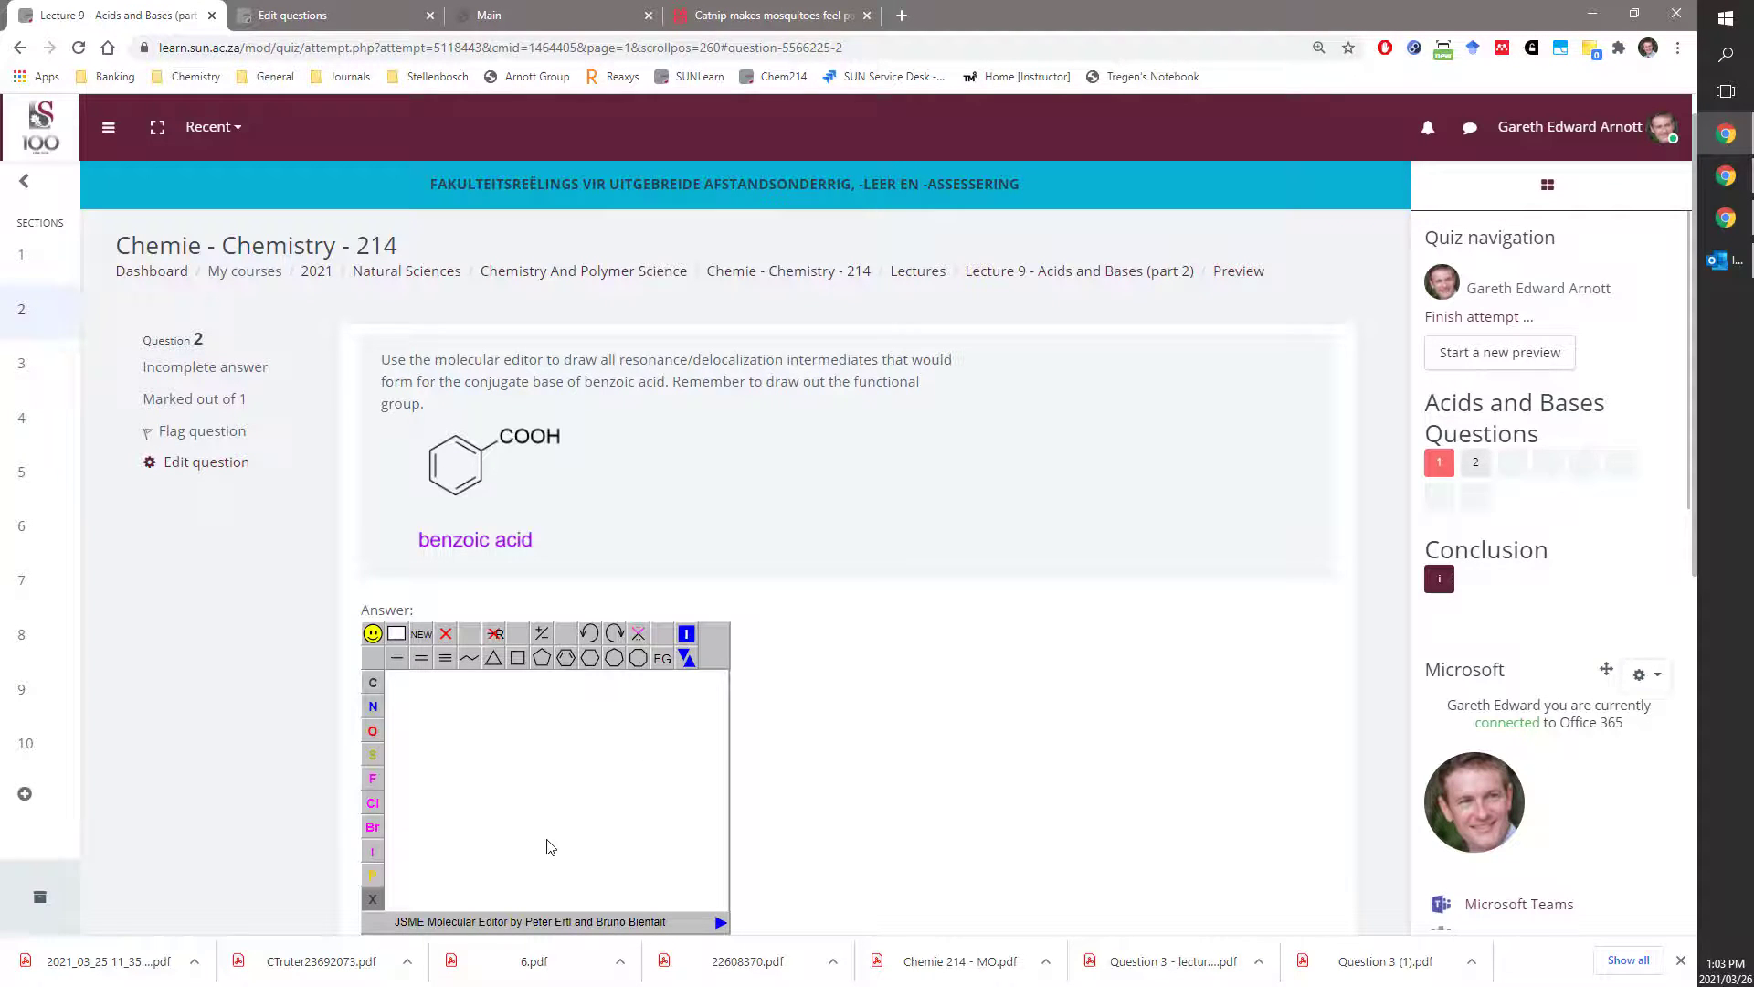
pyautogui.click(495, 658)
pyautogui.click(500, 812)
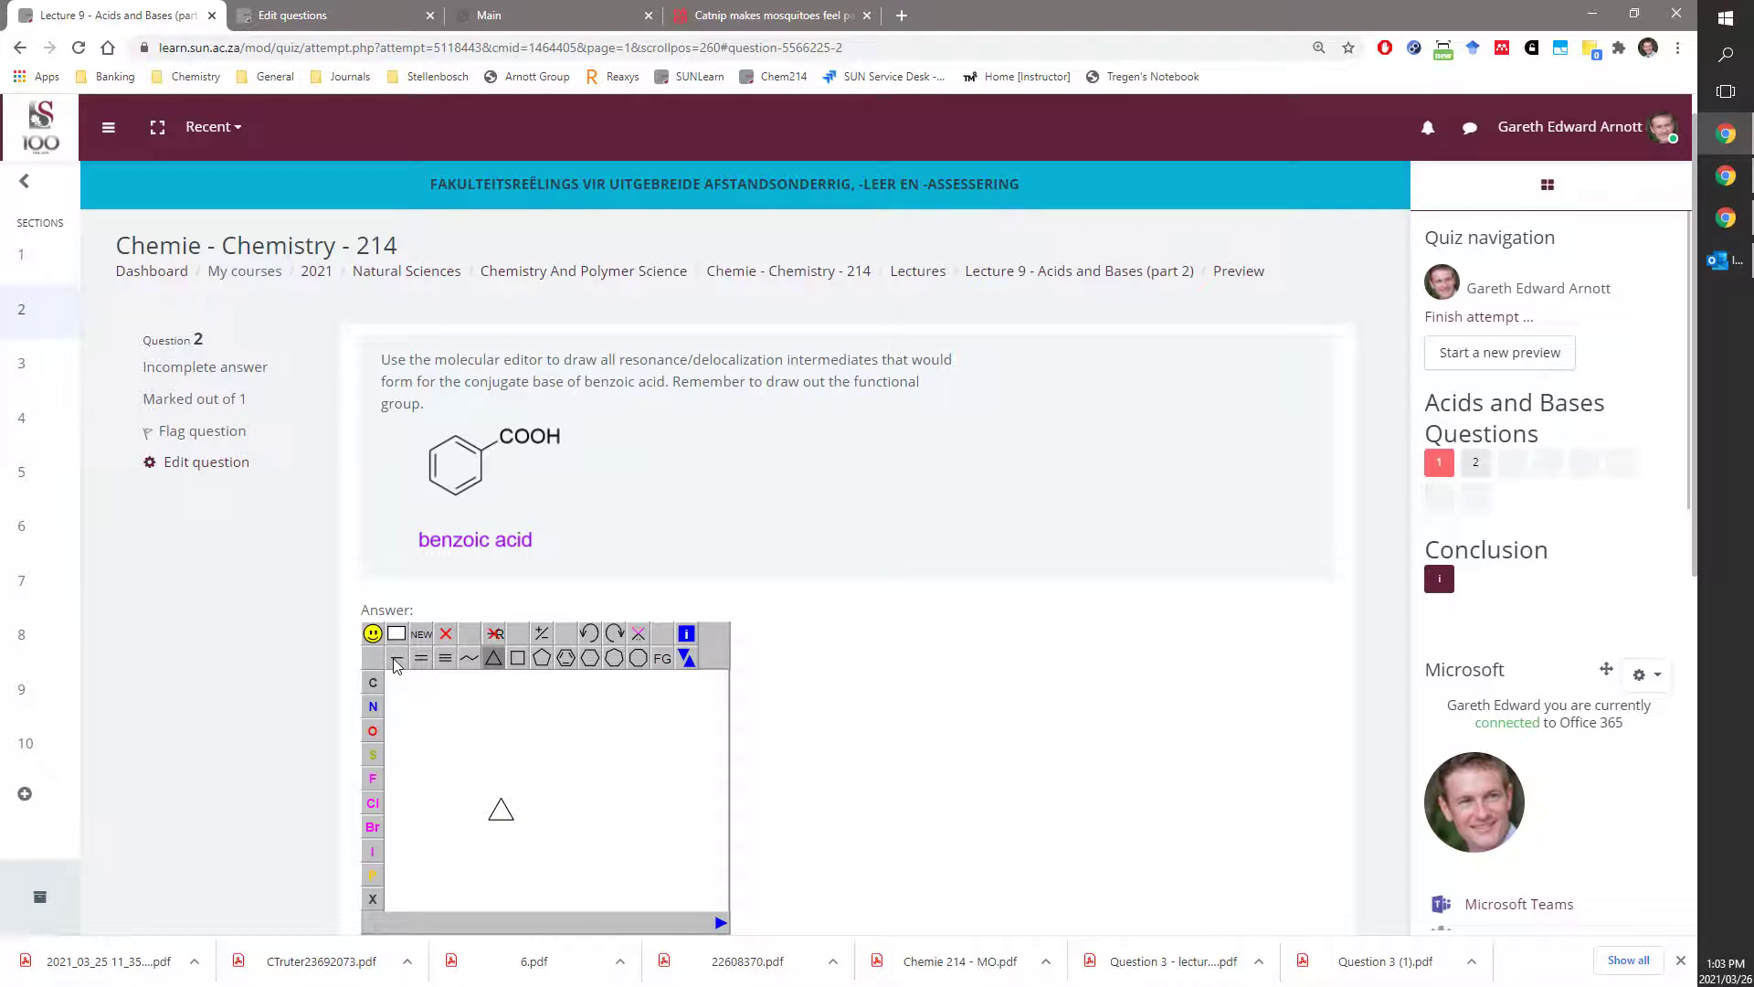
pyautogui.click(395, 660)
pyautogui.click(513, 821)
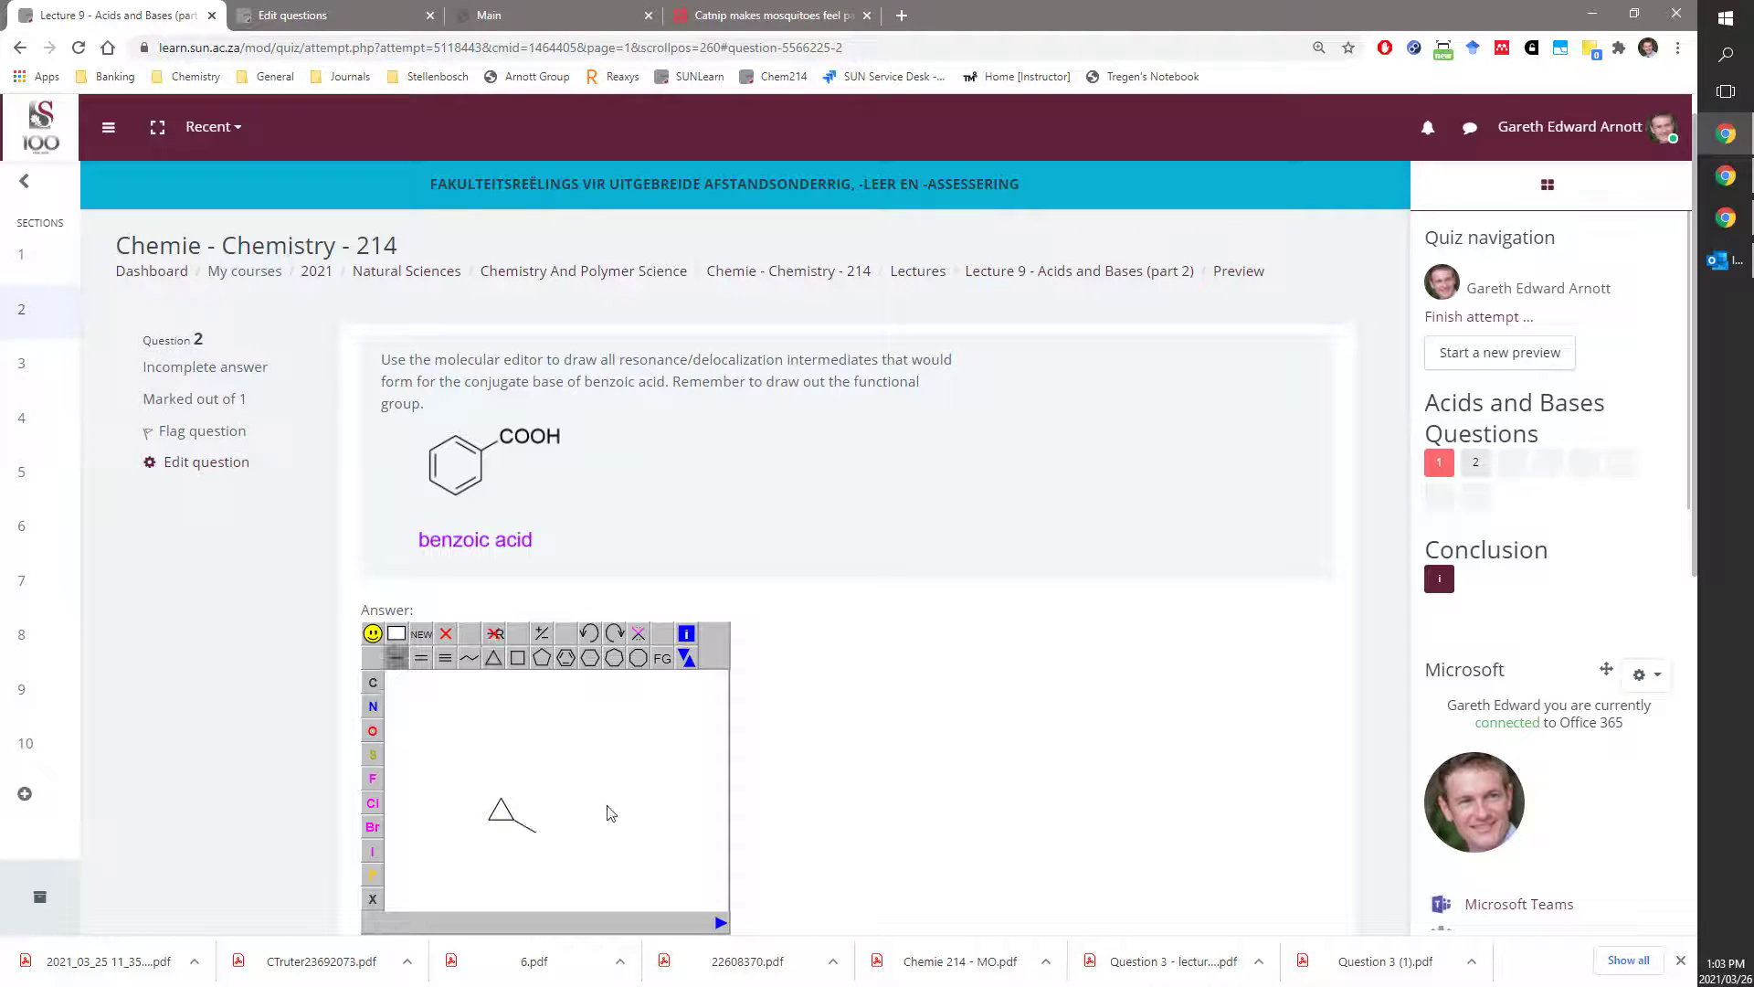
# Set the nonstandard atom SMILES to Si and apply it to the bond end as SiH3.
pyautogui.click(377, 897)
pyautogui.click(545, 836)
pyautogui.write('H')
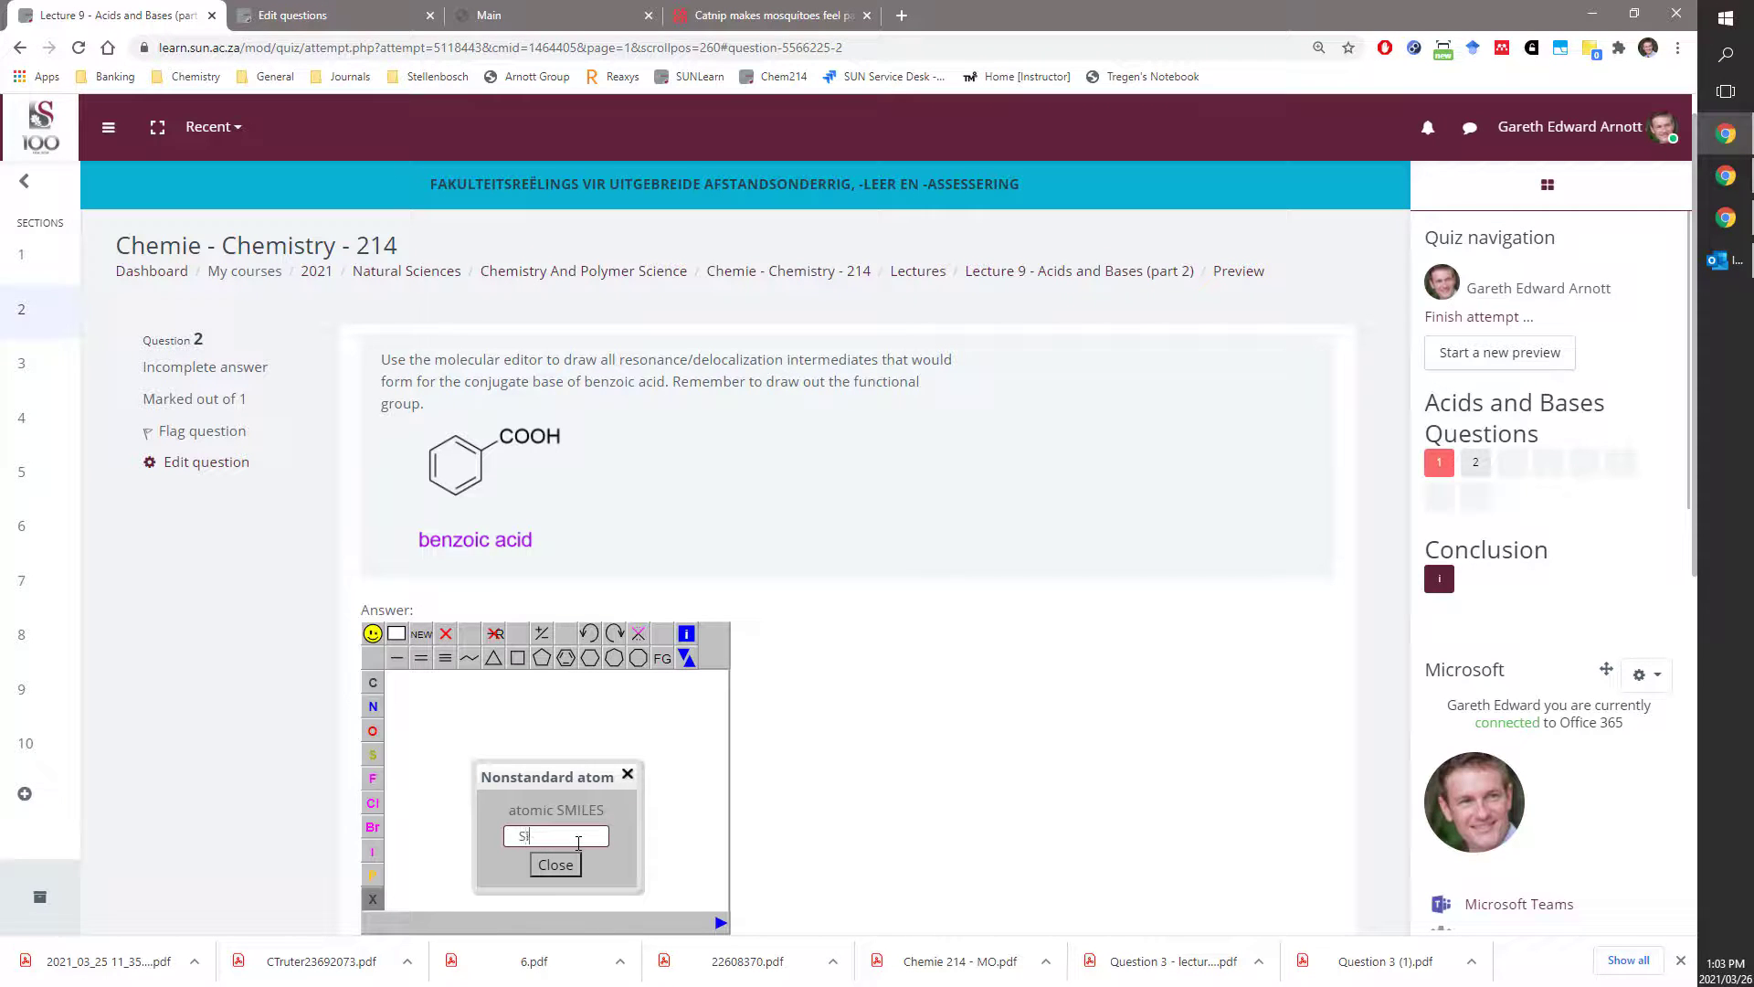
pyautogui.moveTo(612, 860); pyautogui.dragTo(453, 761)
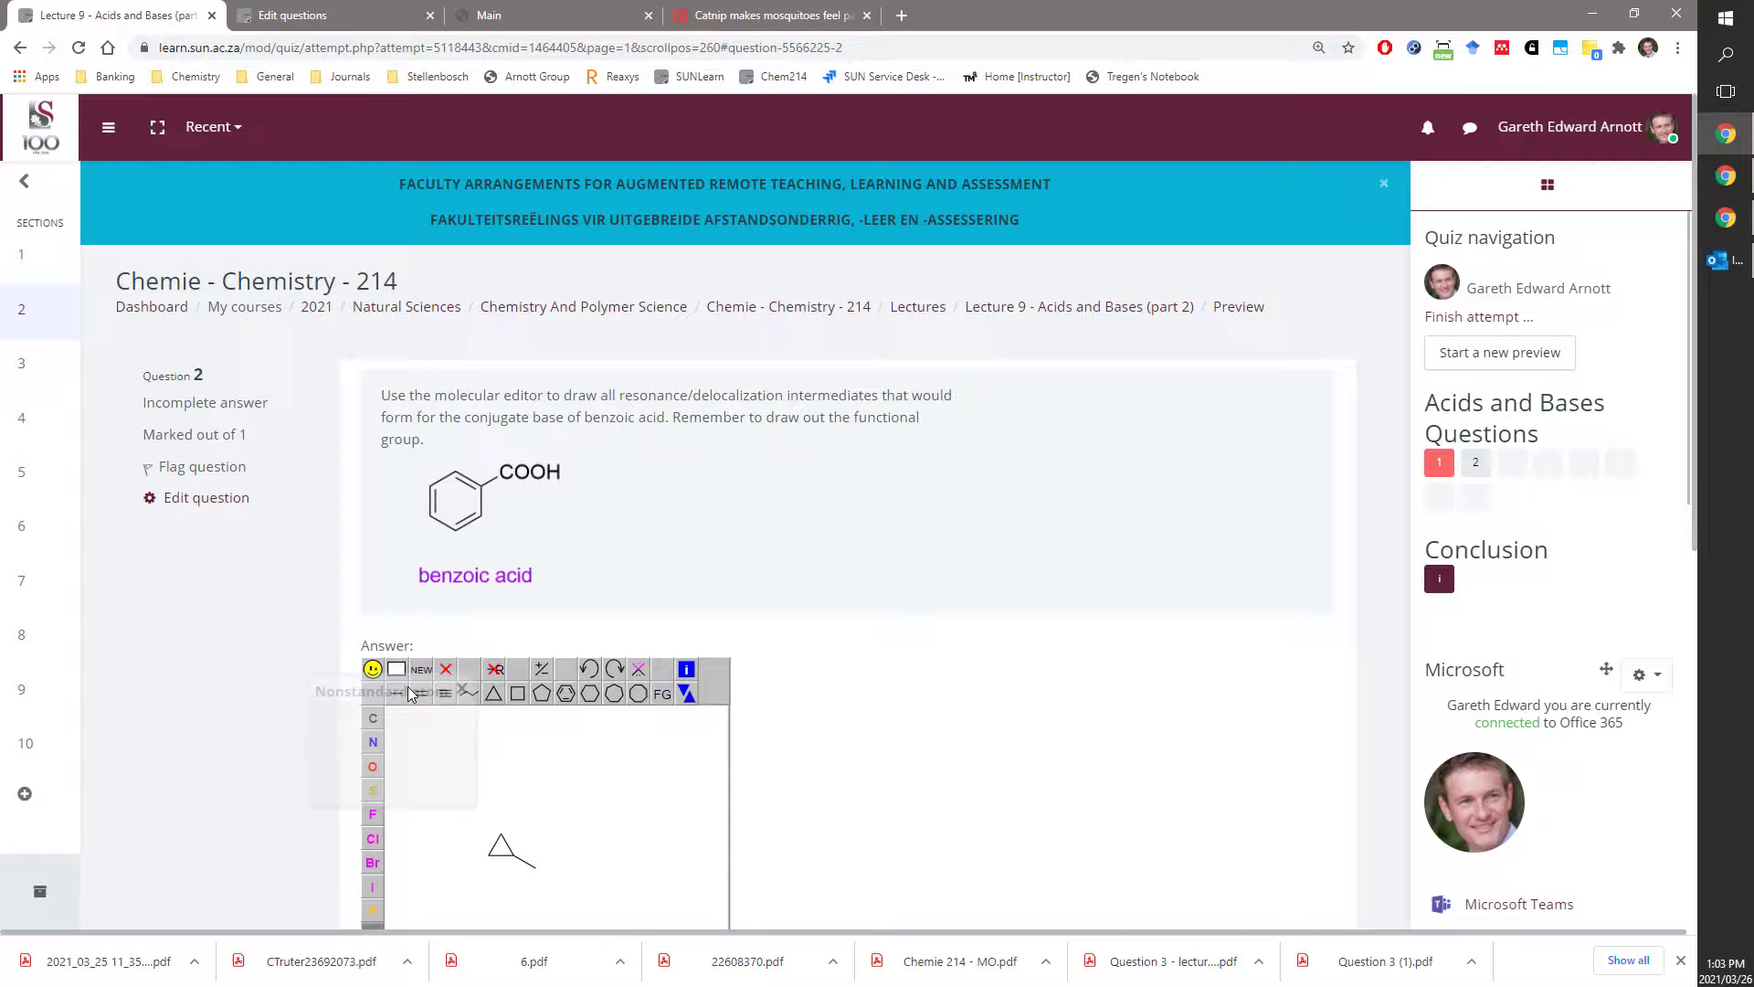
pyautogui.click(530, 827)
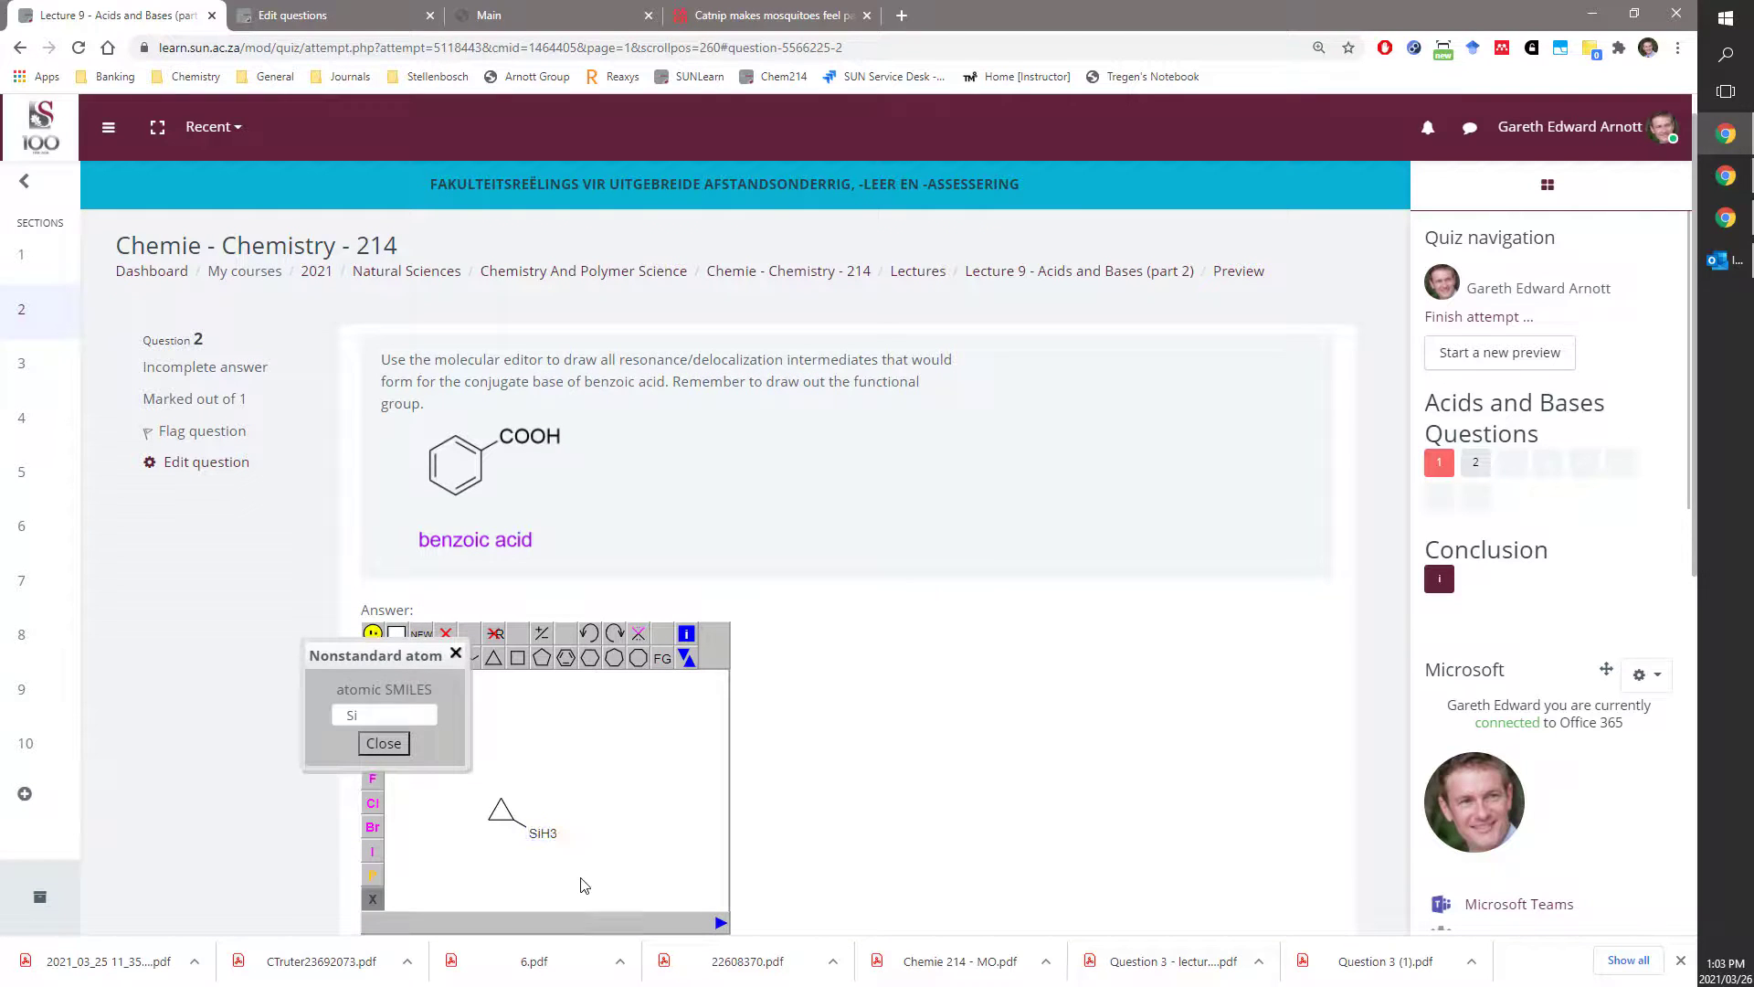